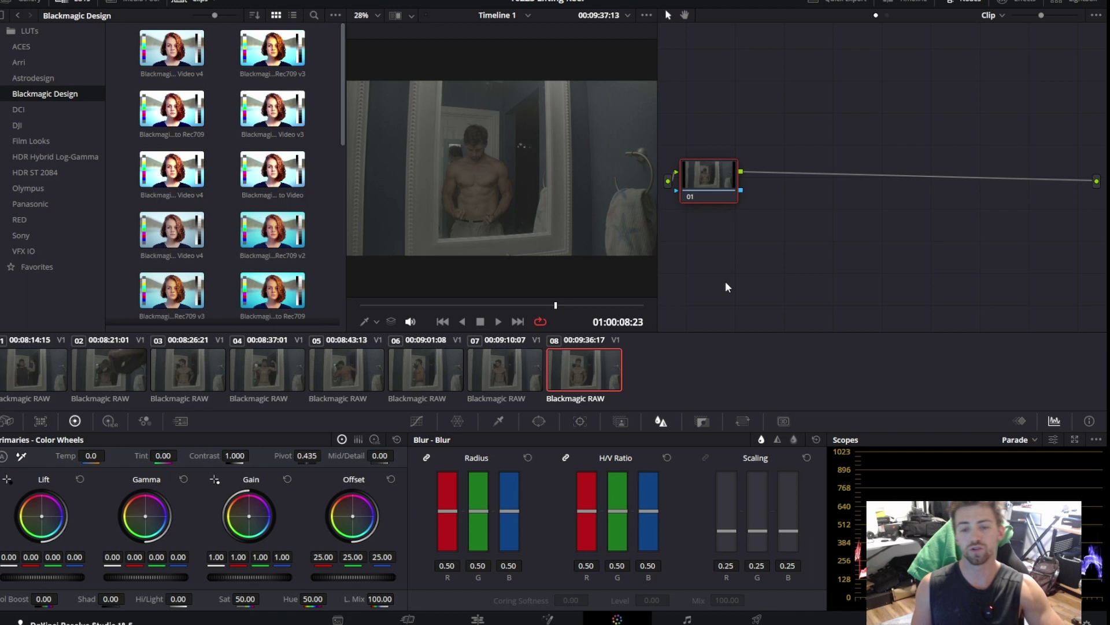
# Apply Blackmagic Design's Gen 5 Film to Extended Video LUT to node 01 for extra contrast.
pyautogui.moveTo(719, 182)
pyautogui.mouseDown()
pyautogui.moveTo(741, 184)
pyautogui.moveTo(706, 198)
pyautogui.mouseUp()
pyautogui.scroll(-5, 185, 156)
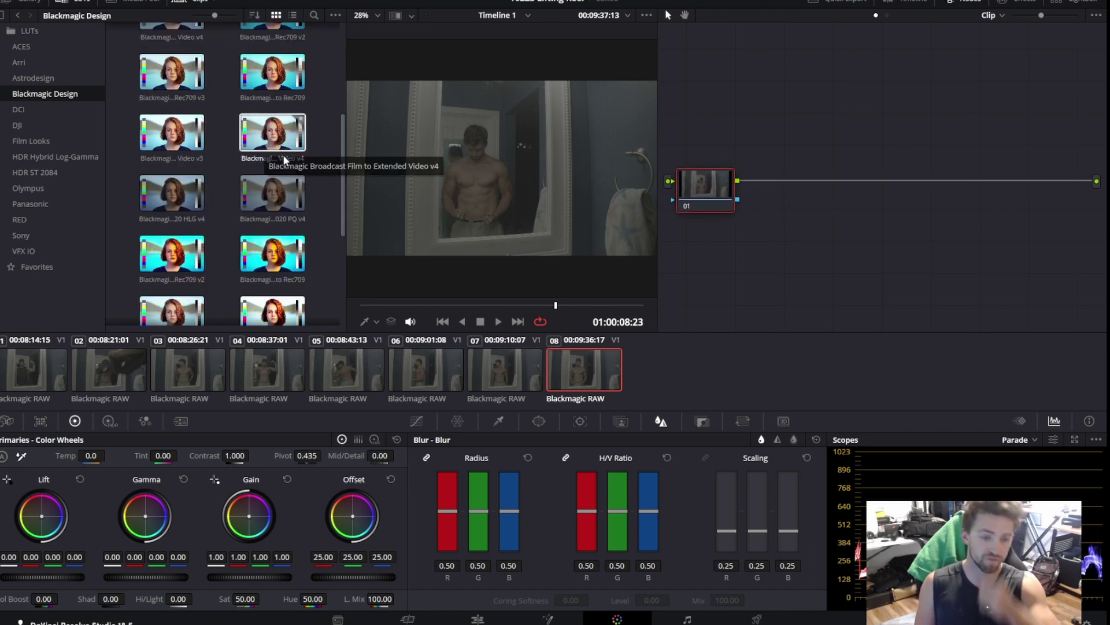
pyautogui.scroll(-1, 494, 155)
pyautogui.scroll(1, 519, 164)
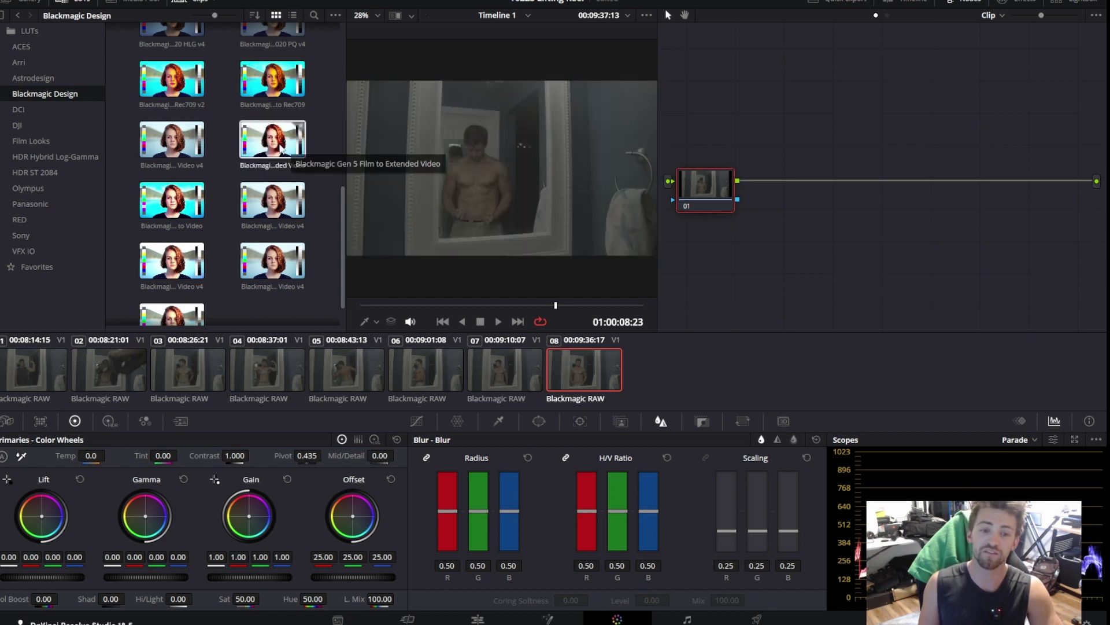
pyautogui.moveTo(265, 143); pyautogui.dragTo(696, 196)
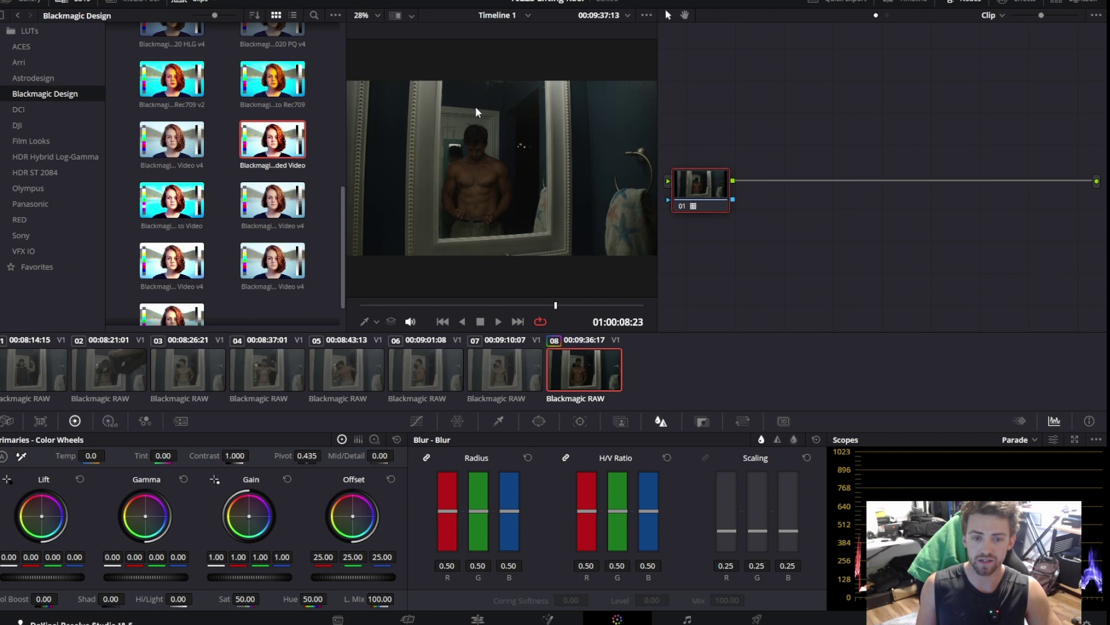
# Add a corrector node 02 between node 01 and the output.
pyautogui.rightClick(853, 210)
pyautogui.moveTo(857, 224)
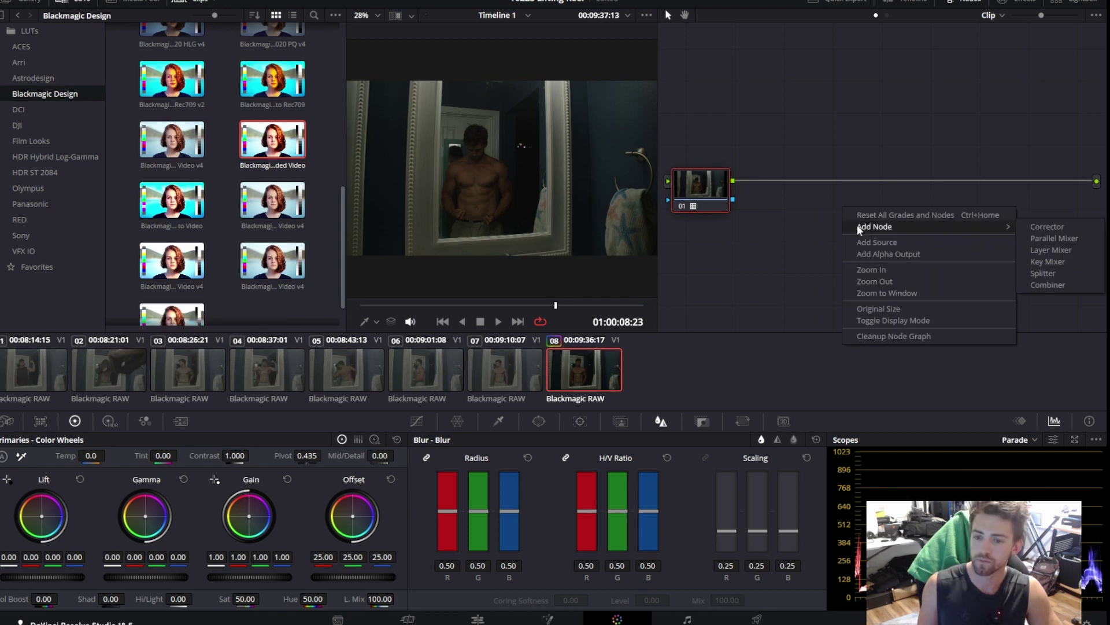
pyautogui.click(1036, 228)
pyautogui.moveTo(829, 219); pyautogui.dragTo(765, 179)
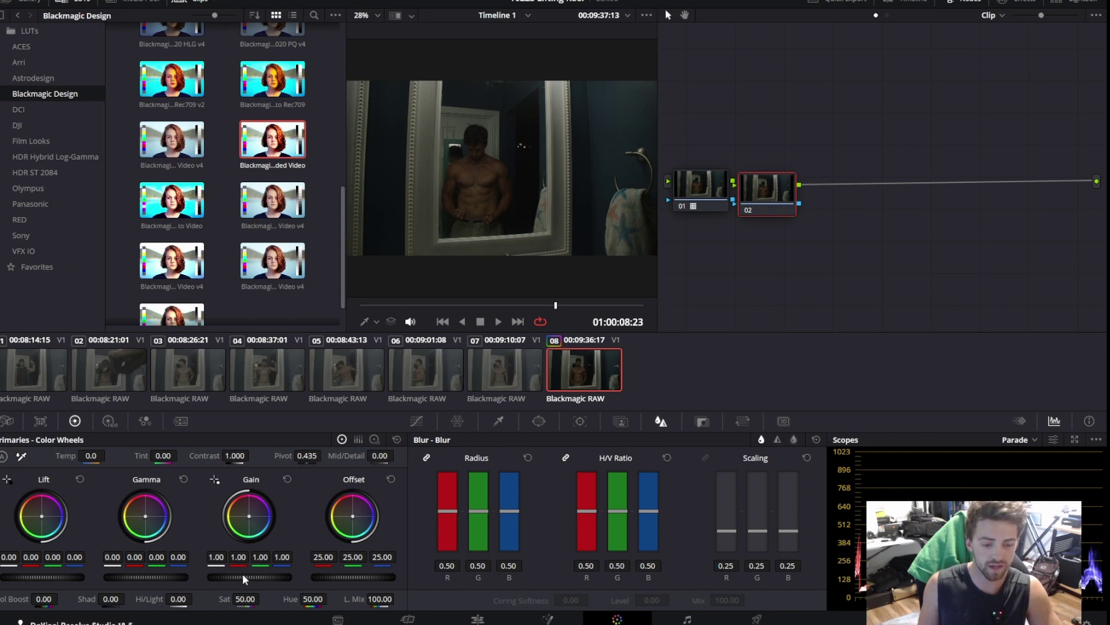
# Grade node 02 with Gain 1.66, Lift -0.01 and Hi/Light -68.
pyautogui.moveTo(241, 573); pyautogui.dragTo(278, 574)
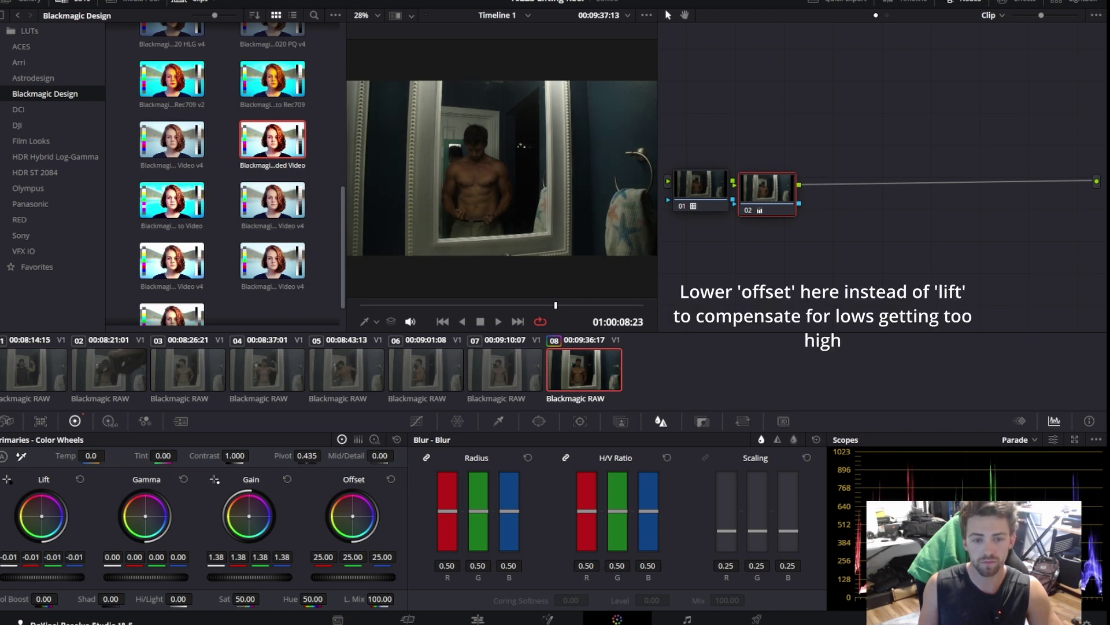
pyautogui.moveTo(42, 577); pyautogui.dragTo(77, 581)
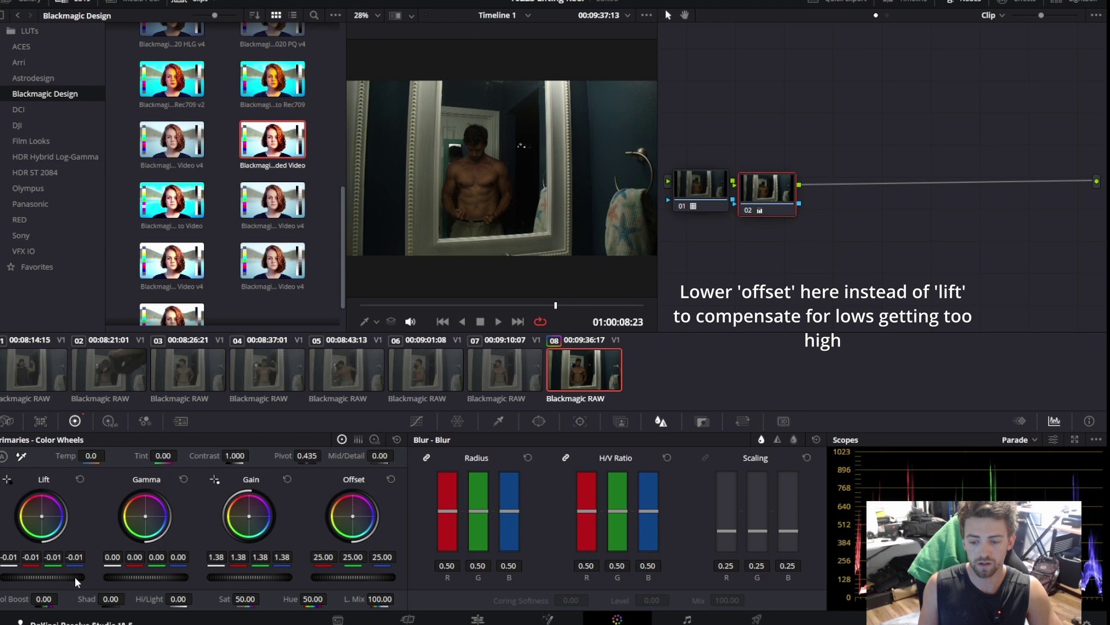
pyautogui.moveTo(249, 576); pyautogui.dragTo(267, 577)
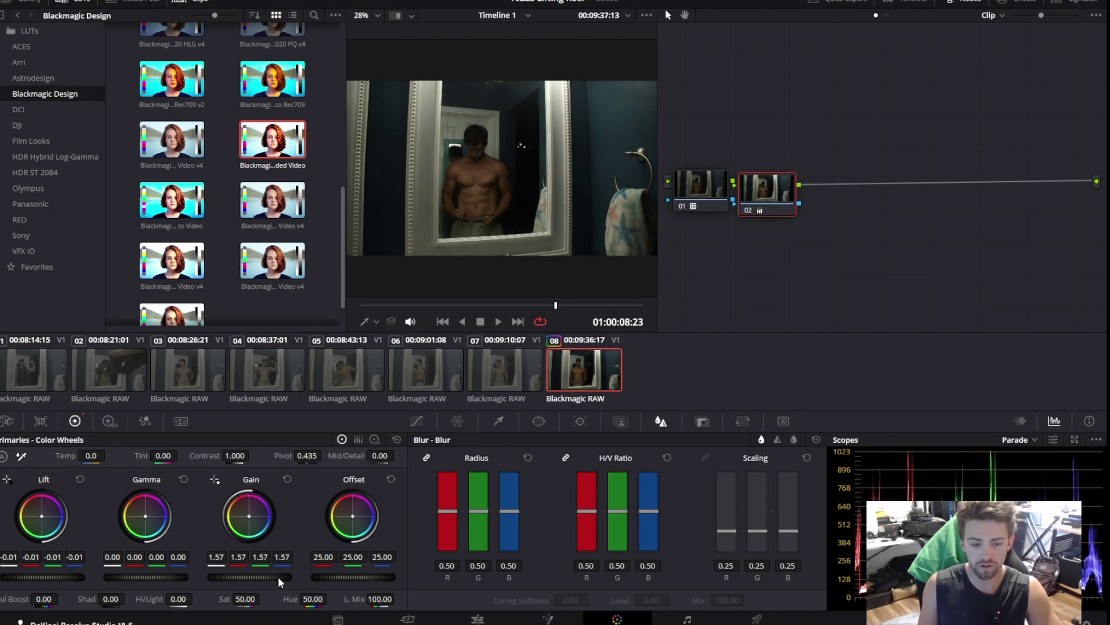
pyautogui.moveTo(179, 599); pyautogui.dragTo(162, 598)
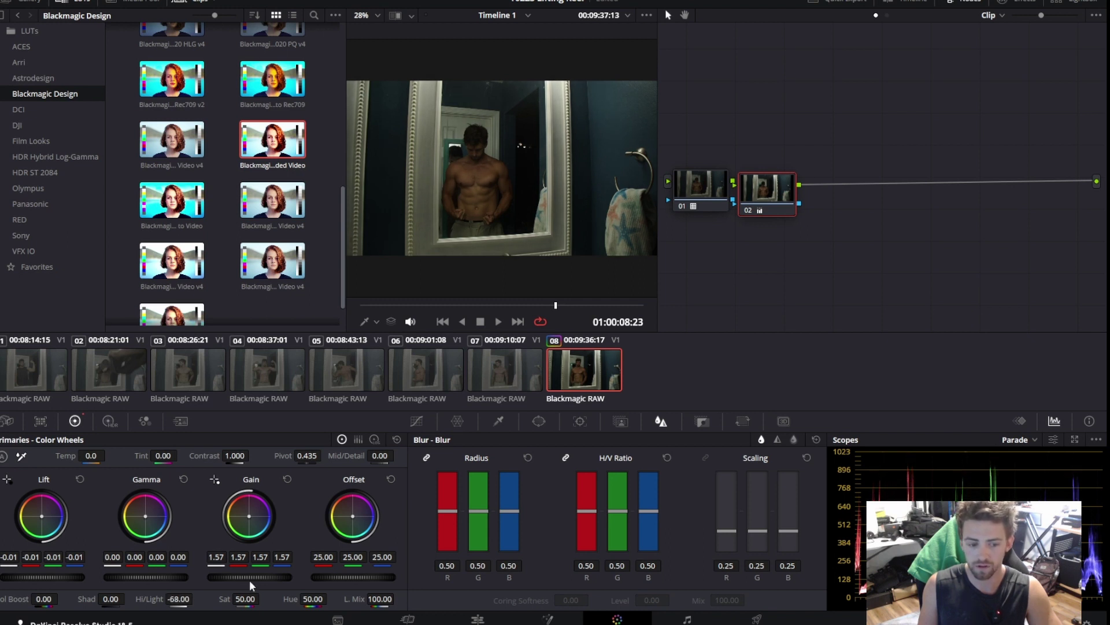
pyautogui.moveTo(249, 577); pyautogui.dragTo(255, 577)
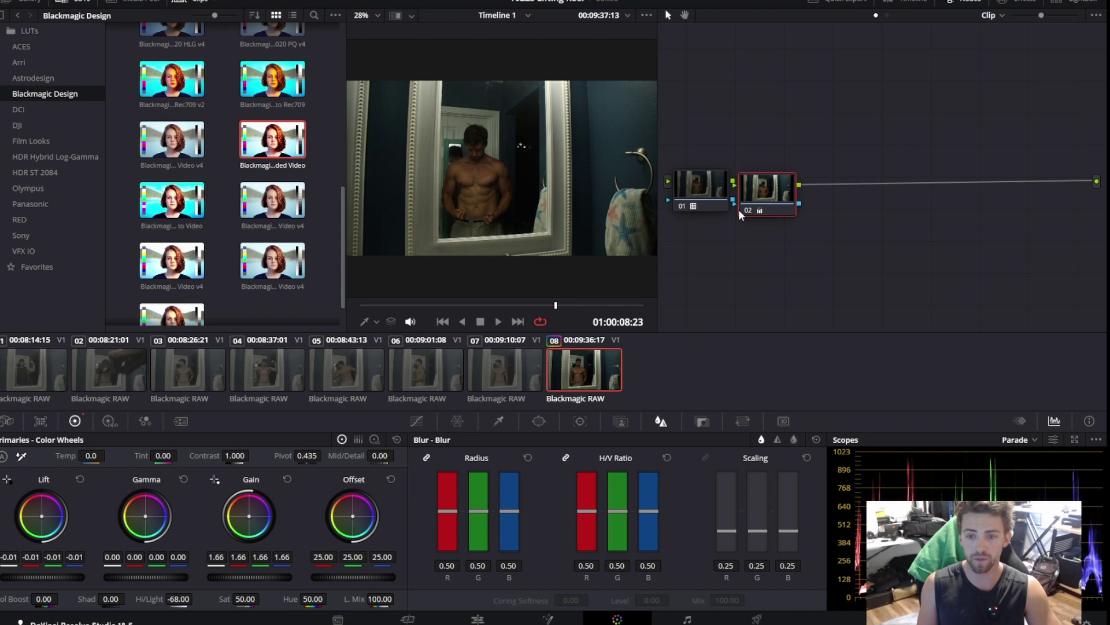
pyautogui.moveTo(789, 198); pyautogui.dragTo(780, 197)
# Add corrector node 03 wired into the chain after node 02.
pyautogui.rightClick(835, 210)
pyautogui.moveTo(879, 218)
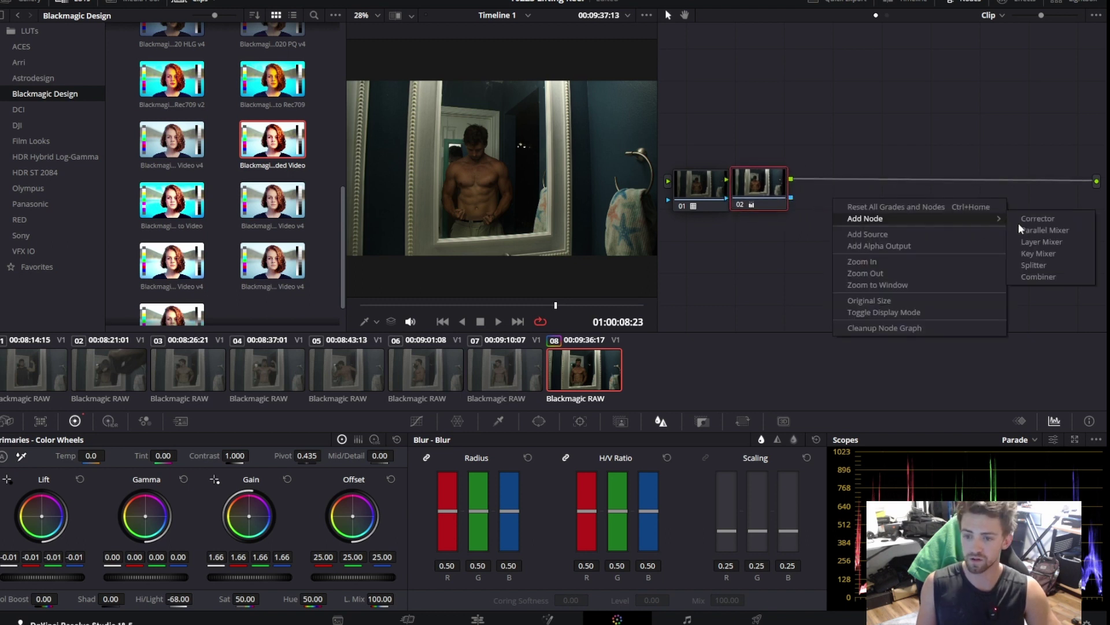
pyautogui.click(1048, 219)
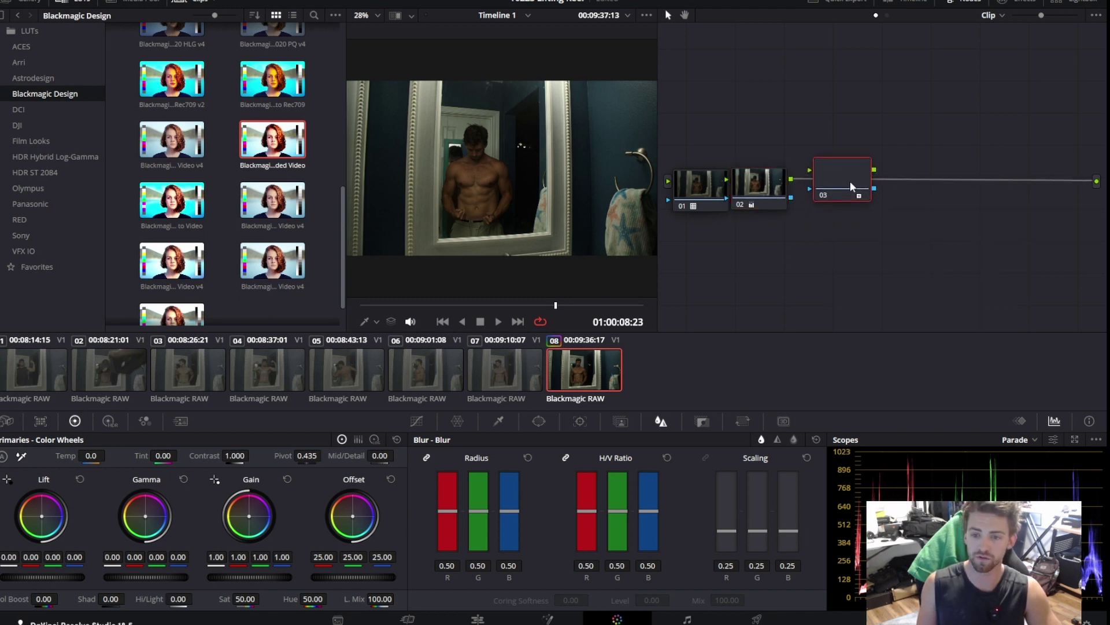
pyautogui.moveTo(850, 186); pyautogui.dragTo(830, 185)
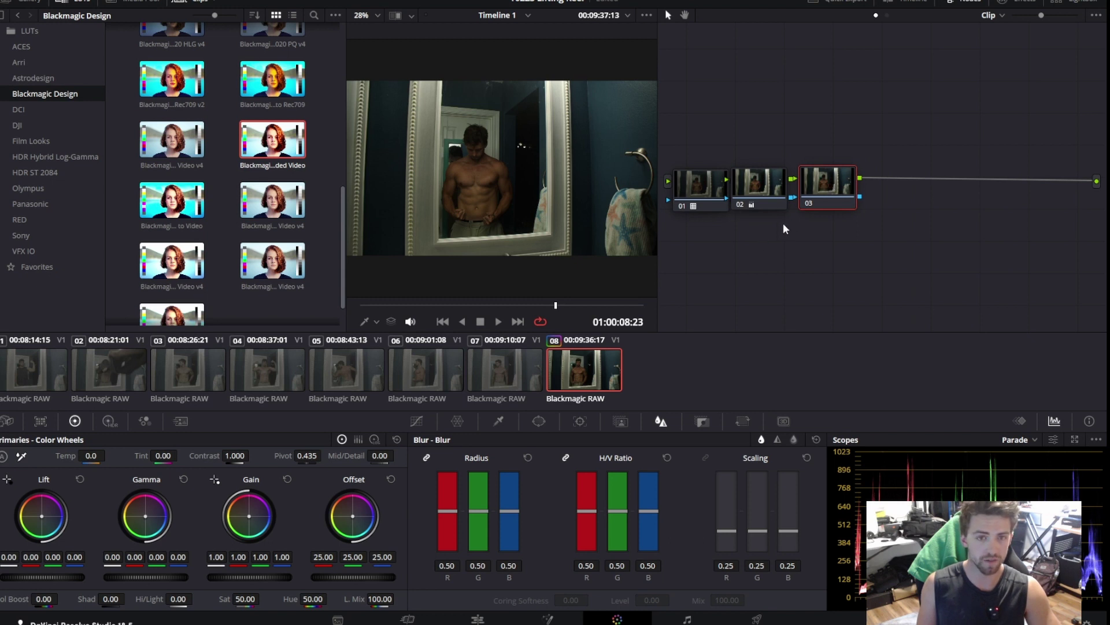
# Tidy the node layout and add serial node 04 after node 03 with Alt+S.
pyautogui.click(759, 184)
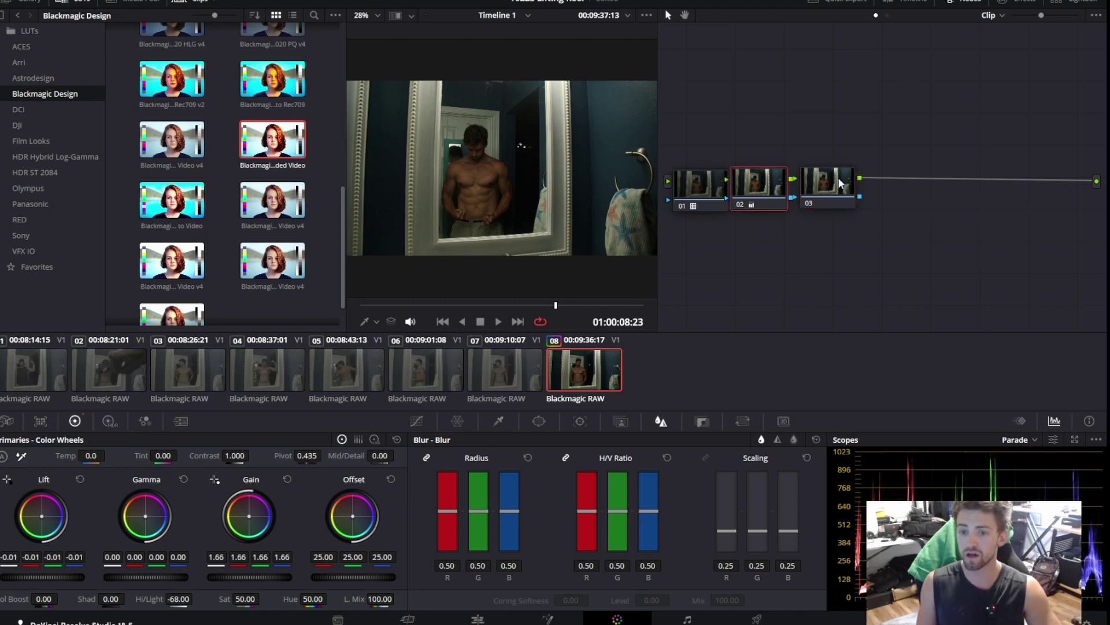
pyautogui.moveTo(839, 184); pyautogui.dragTo(829, 185)
pyautogui.click(744, 203)
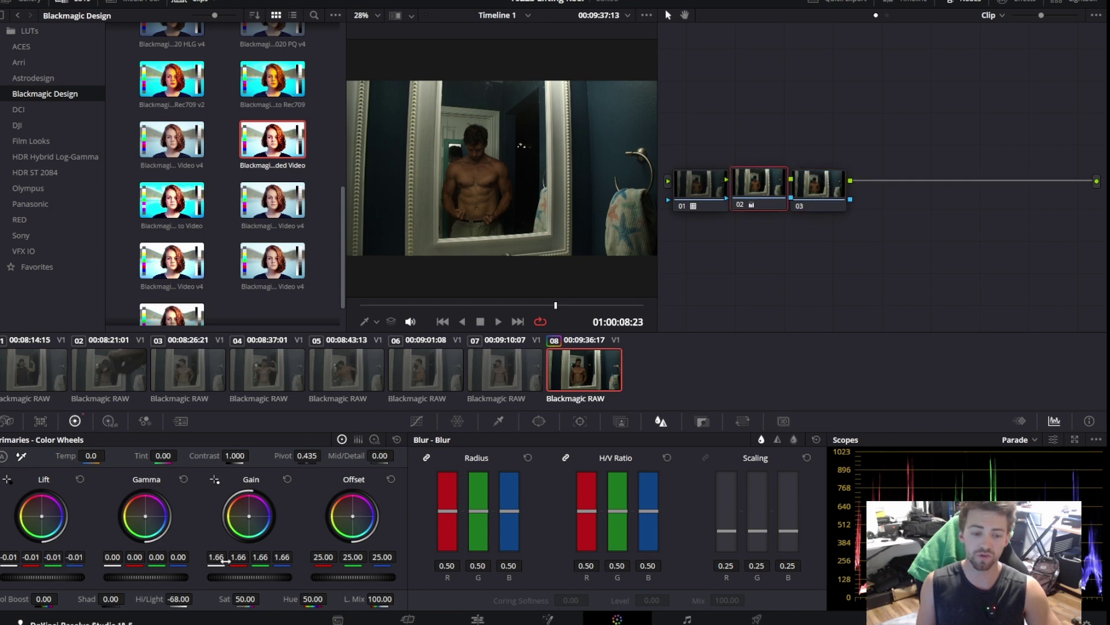
pyautogui.moveTo(759, 181); pyautogui.dragTo(713, 195)
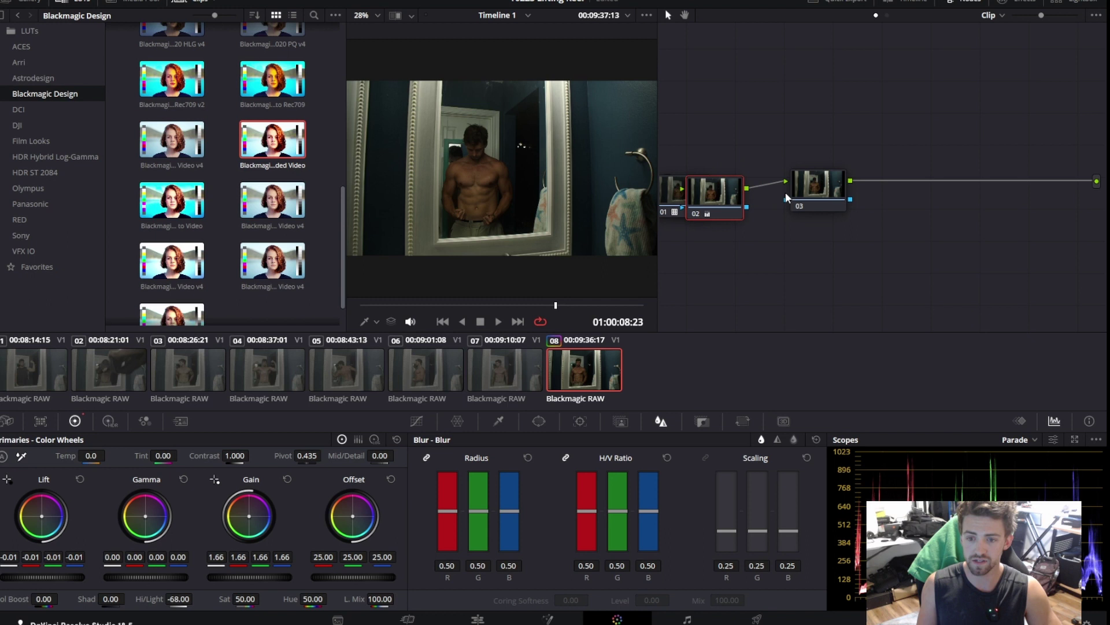
pyautogui.moveTo(824, 190)
pyautogui.mouseDown()
pyautogui.moveTo(752, 197)
pyautogui.moveTo(831, 209)
pyautogui.moveTo(813, 207)
pyautogui.mouseUp()
pyautogui.hotkey('alt', 's')
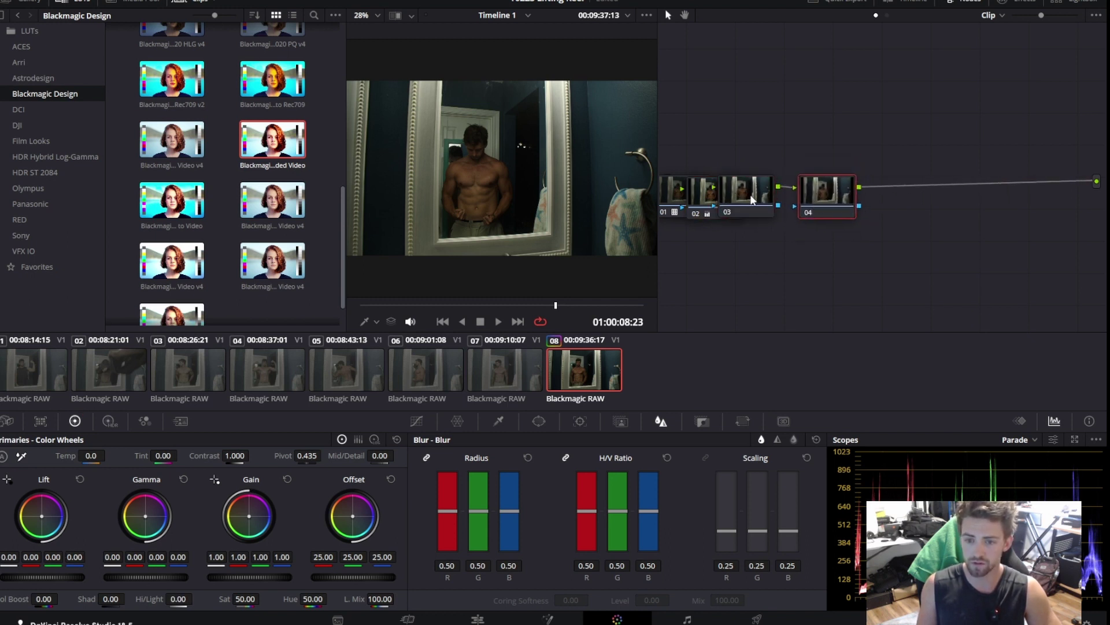
# Raise node 03's Contrast to 1.228 and shift its Pivot to 0.390.
pyautogui.moveTo(746, 193); pyautogui.dragTo(756, 195)
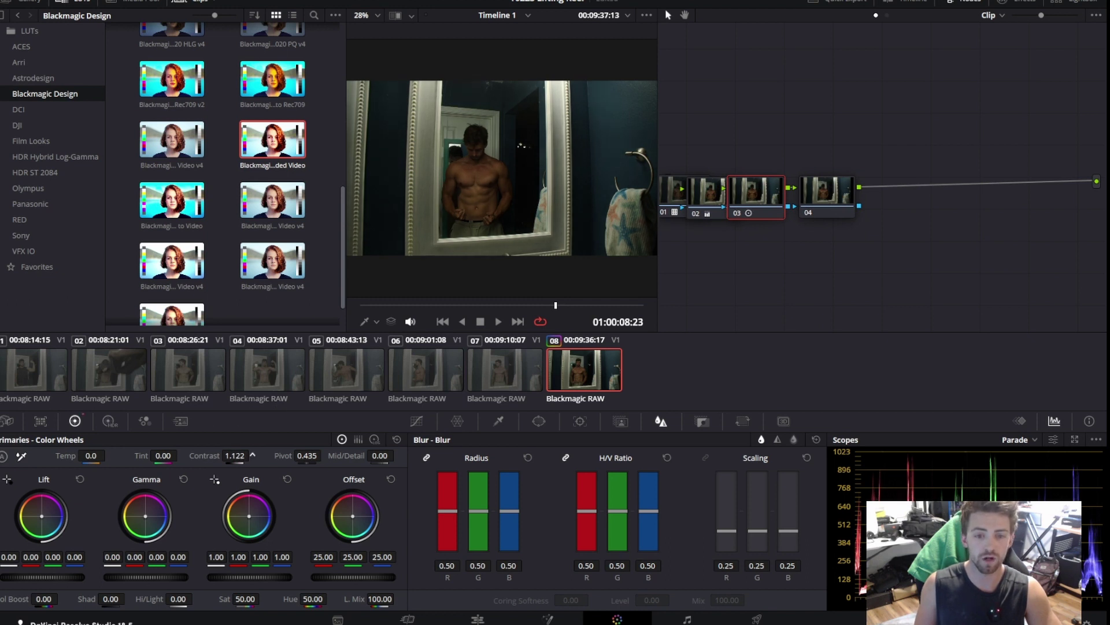
pyautogui.moveTo(241, 457); pyautogui.dragTo(254, 456)
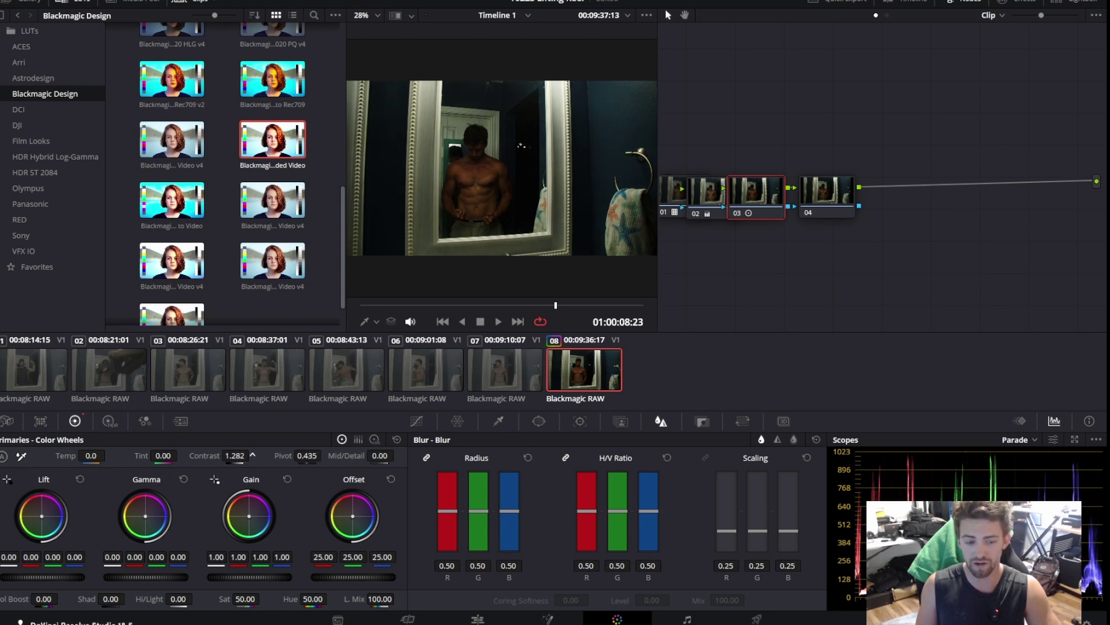
pyautogui.moveTo(252, 456); pyautogui.dragTo(250, 456)
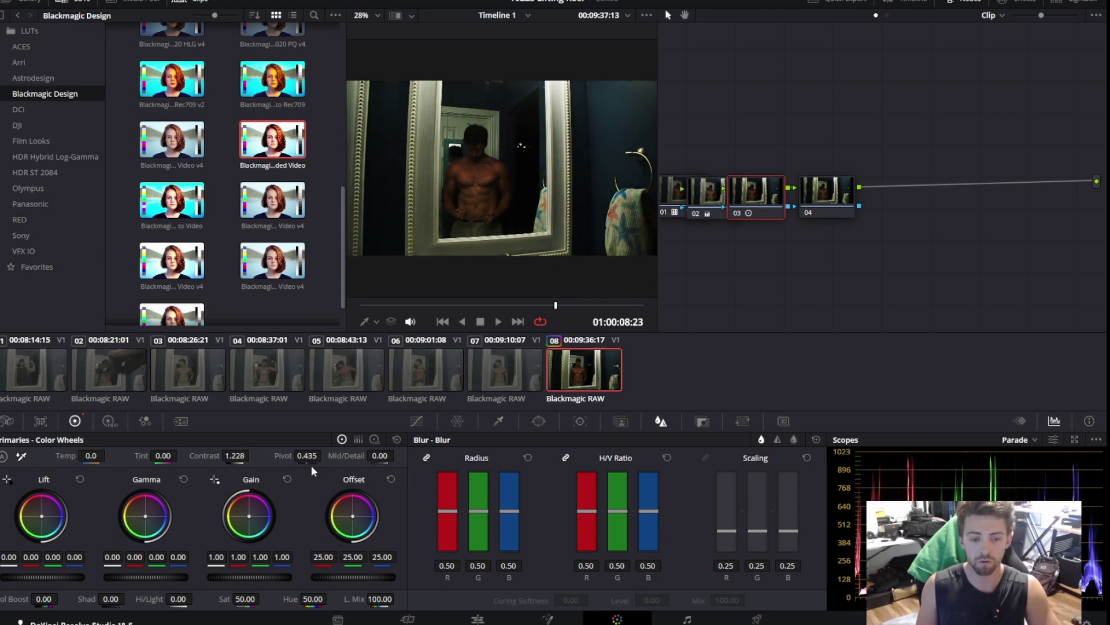
pyautogui.moveTo(307, 455); pyautogui.dragTo(325, 455)
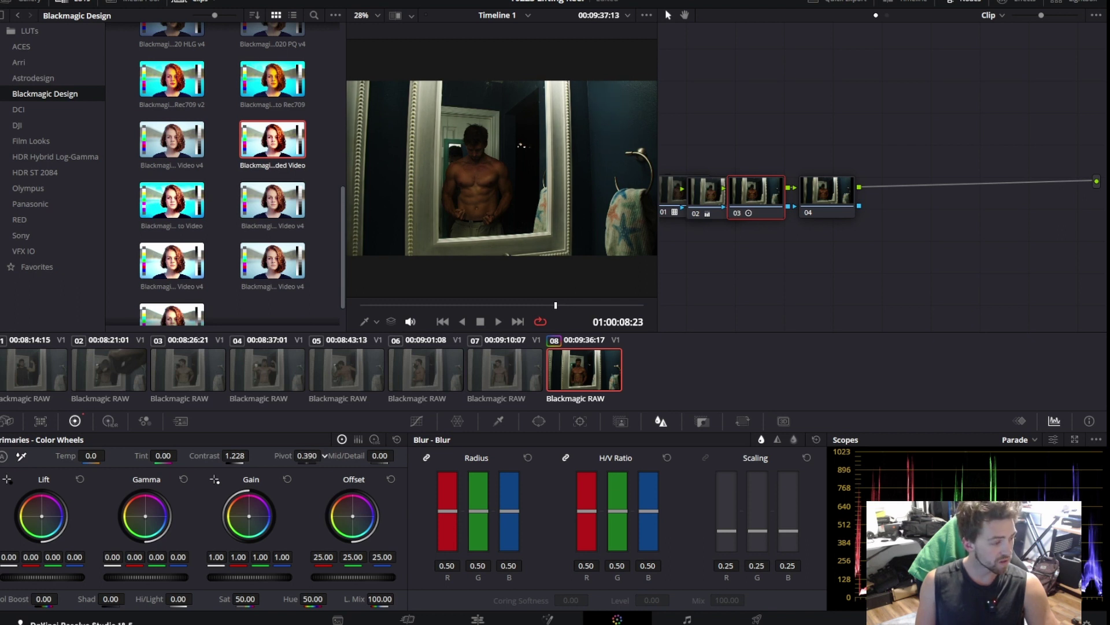
# Fine-tune node 02's master Gain to about 1.97.
pyautogui.click(706, 197)
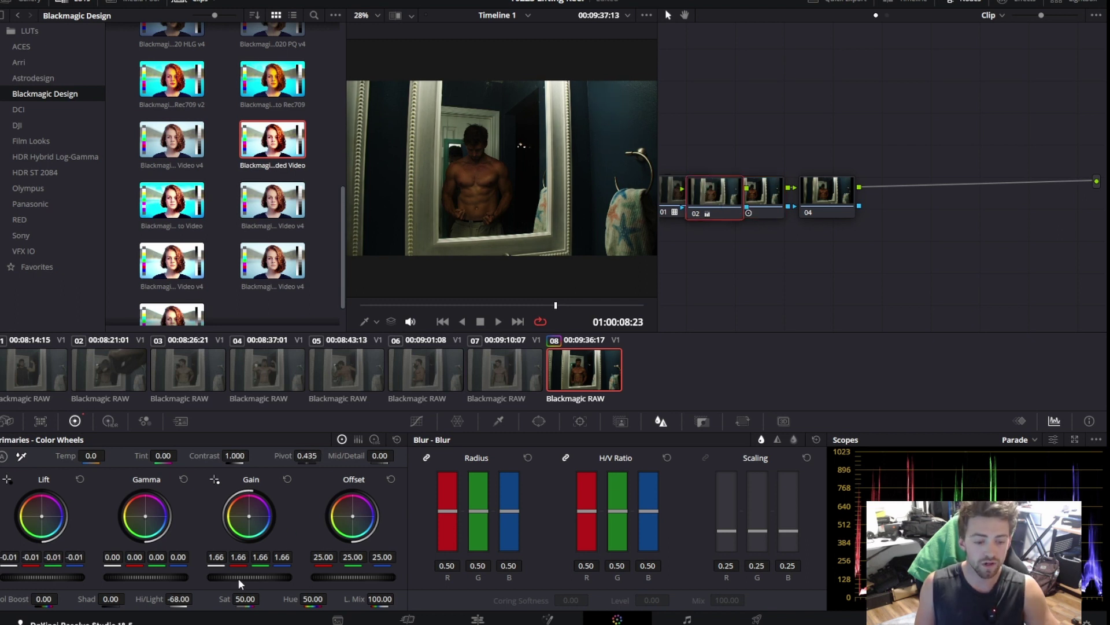
pyautogui.moveTo(249, 576); pyautogui.dragTo(272, 576)
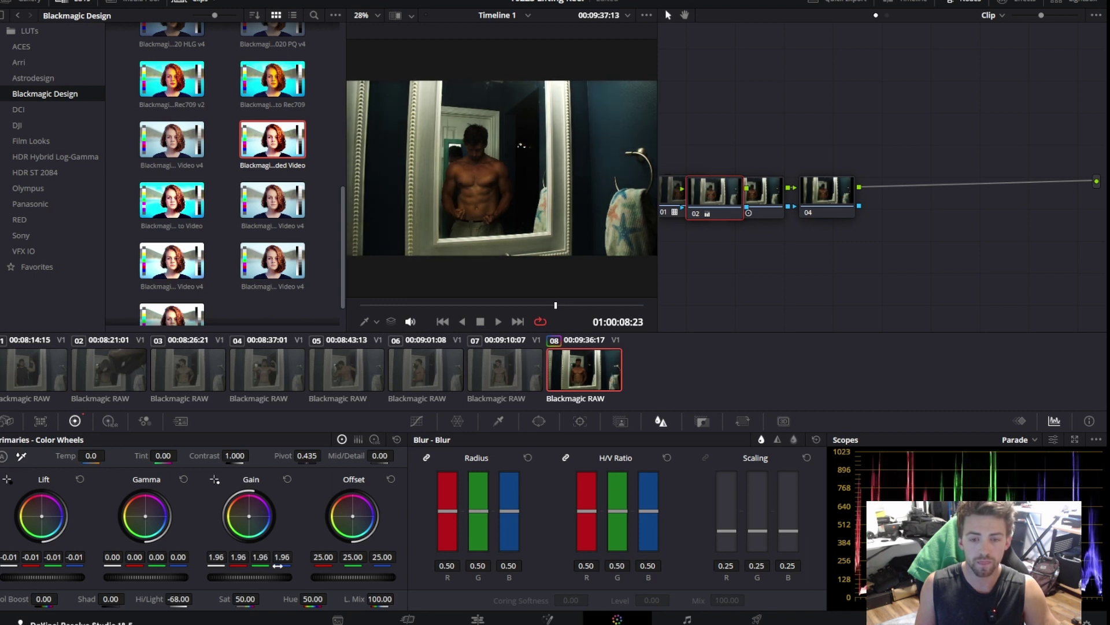
pyautogui.moveTo(835, 195); pyautogui.dragTo(798, 197)
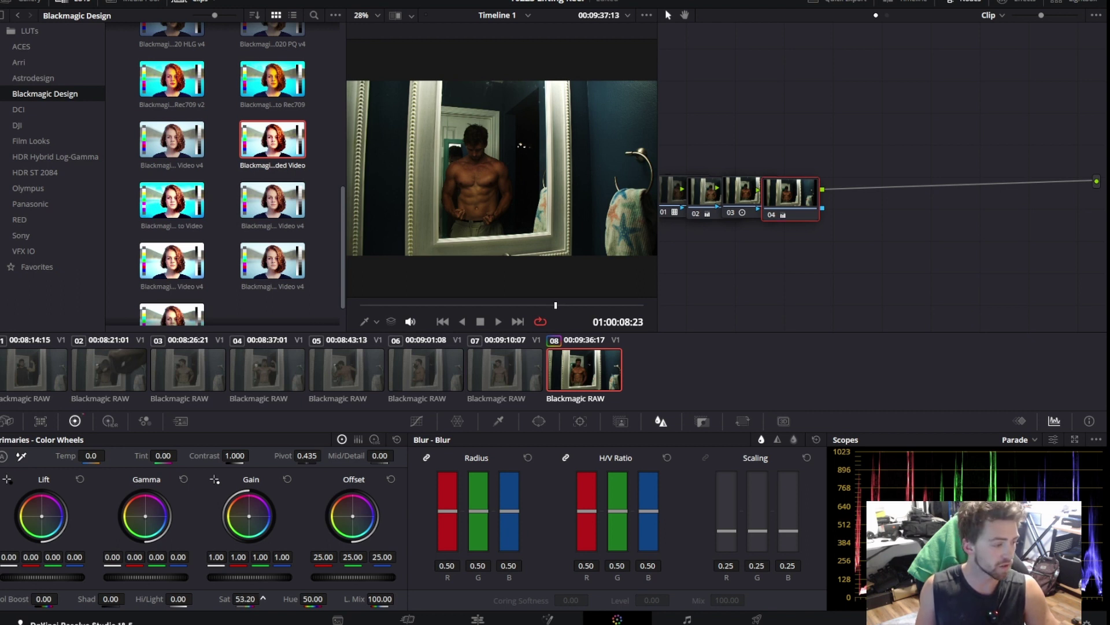
pyautogui.click(706, 201)
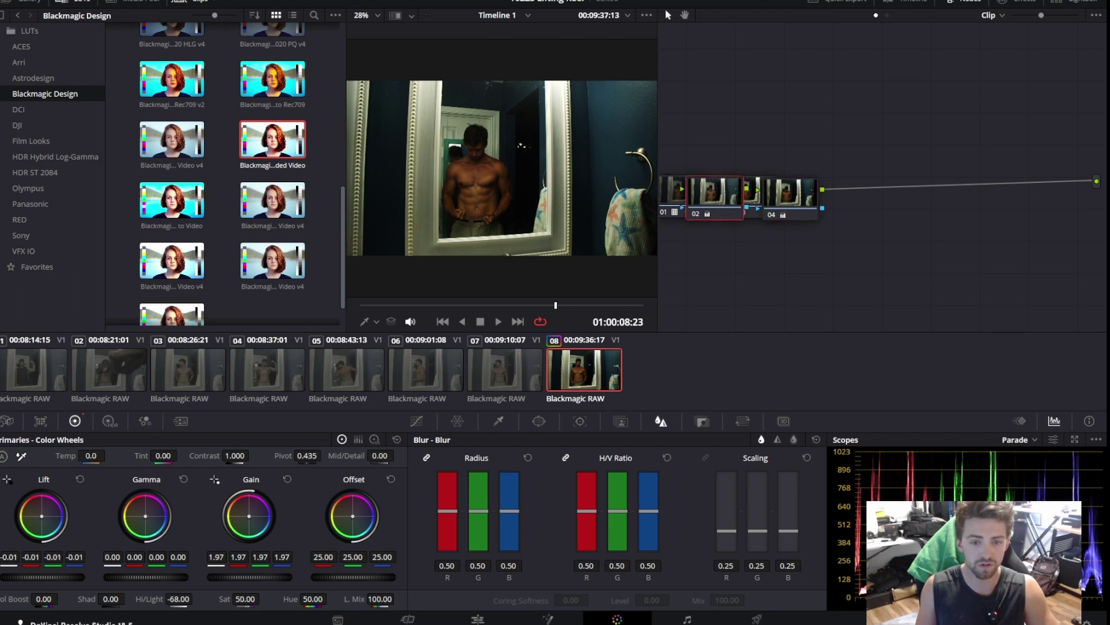
pyautogui.moveTo(249, 577); pyautogui.dragTo(240, 576)
# Add serial node 05 after node 04 with Alt+S.
pyautogui.click(785, 196)
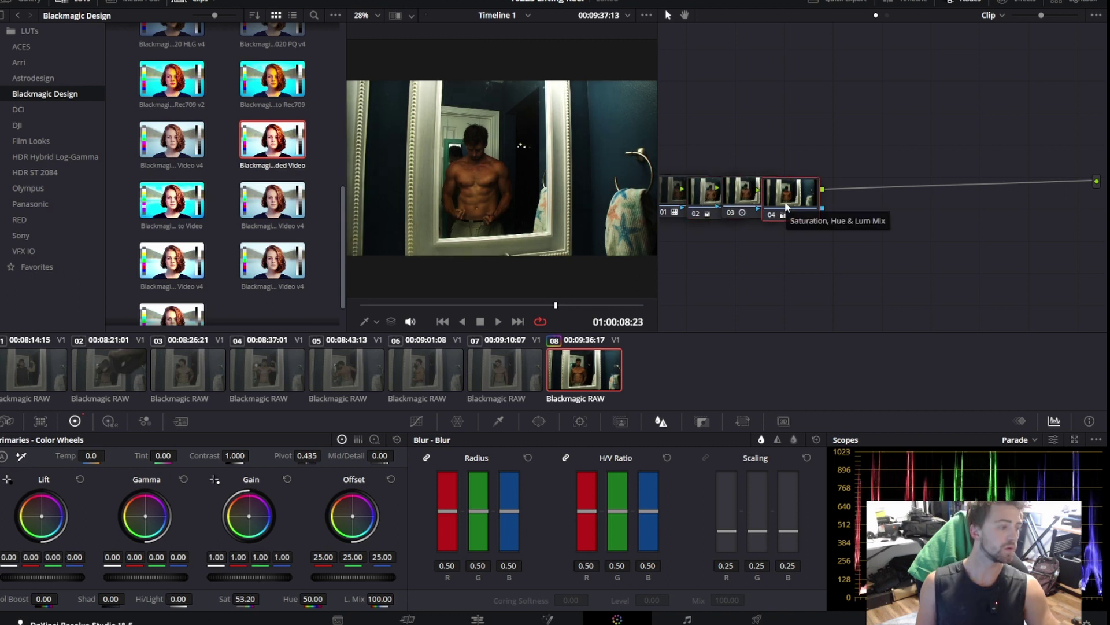
pyautogui.moveTo(785, 205); pyautogui.dragTo(777, 207)
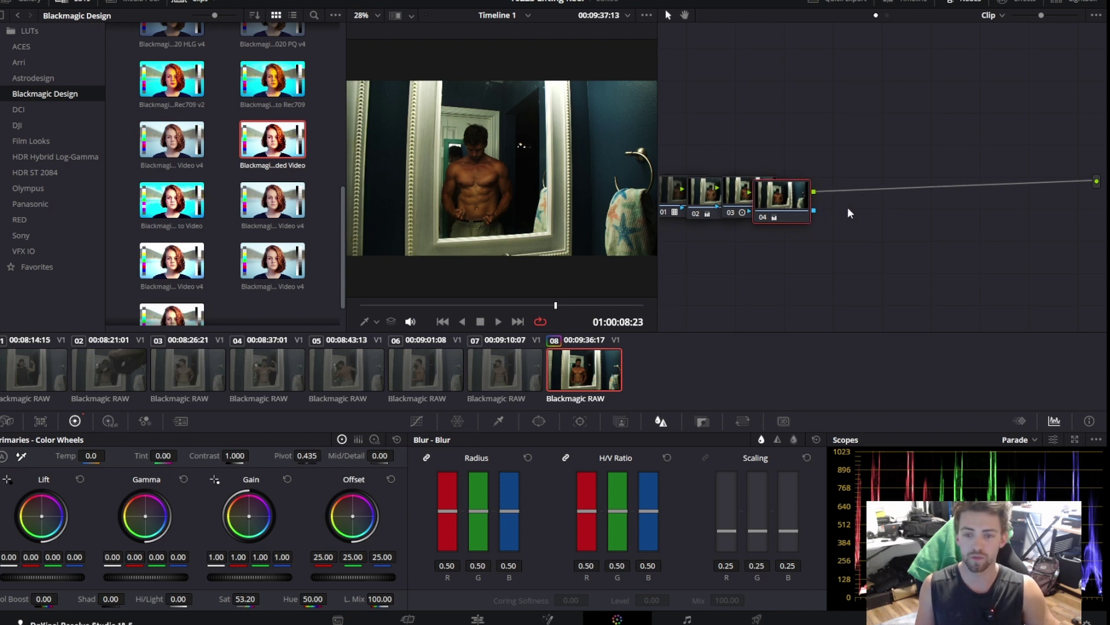
pyautogui.hotkey('alt', 's')
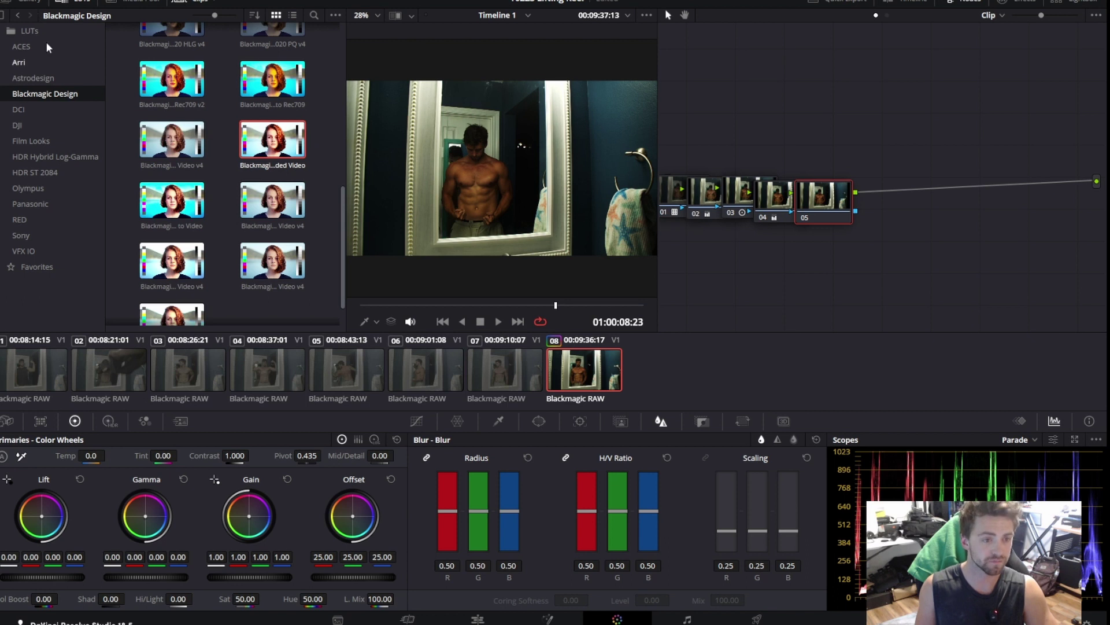
# Apply the Film Looks Rec709 Kodak 2383 D55 LUT to node 05.
pyautogui.click(42, 140)
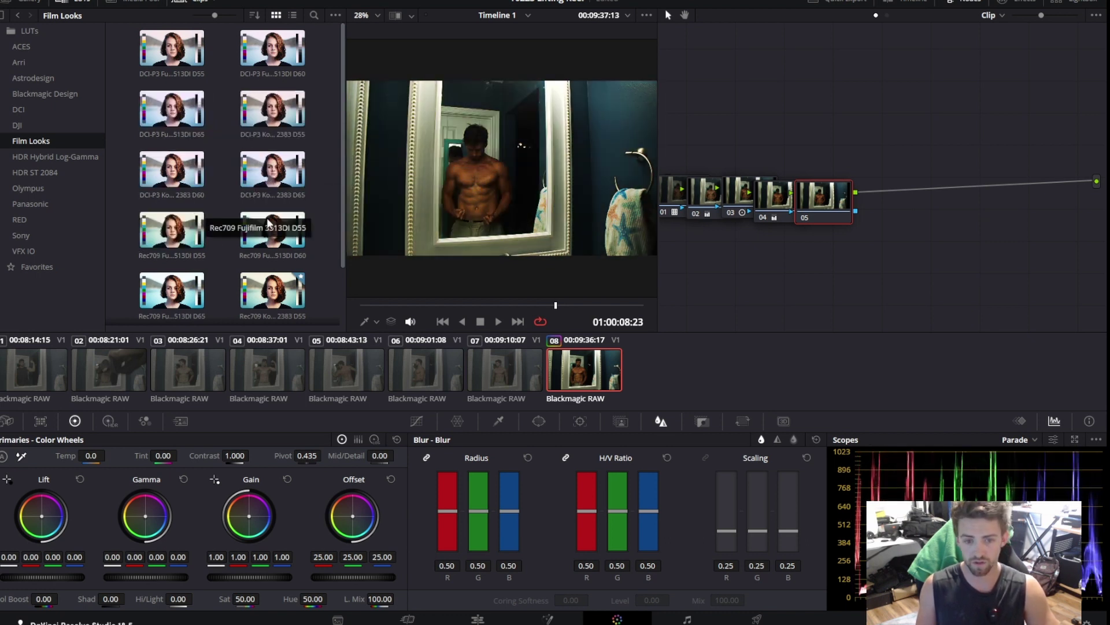
pyautogui.scroll(-1, 263, 237)
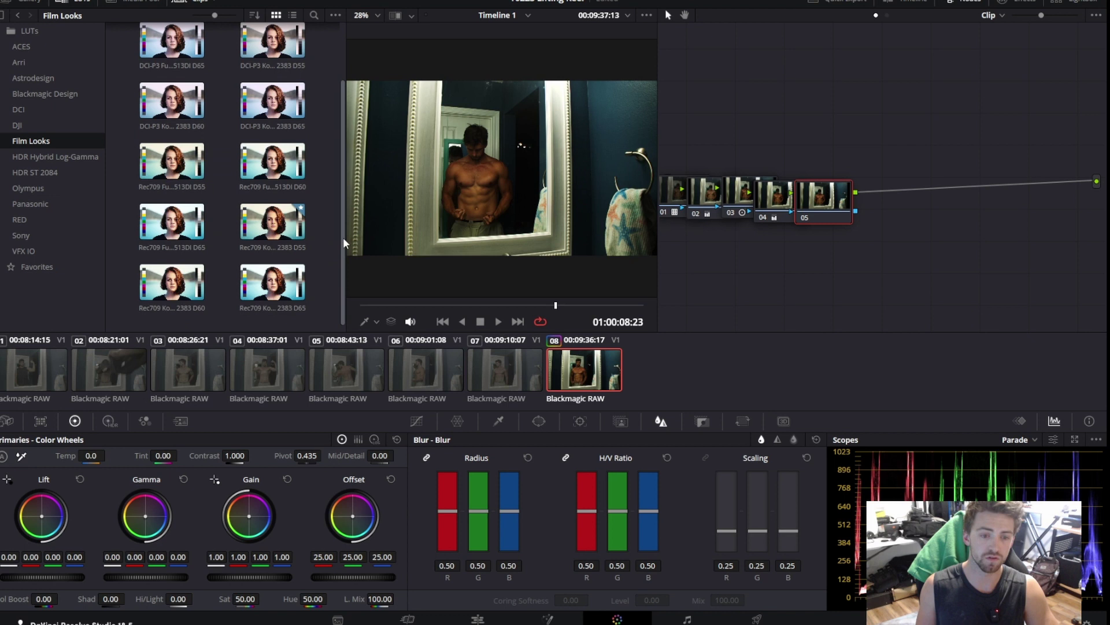
pyautogui.doubleClick(274, 225)
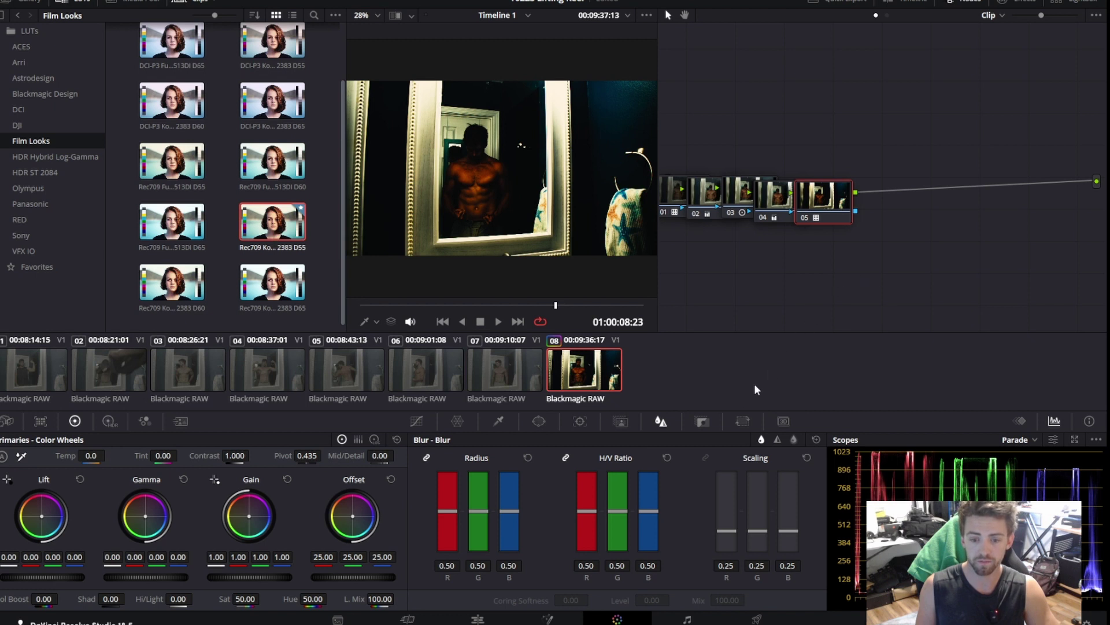
# Lower node 05's Key Output Gain to 0.214 so the Kodak look blends subtly.
pyautogui.click(707, 423)
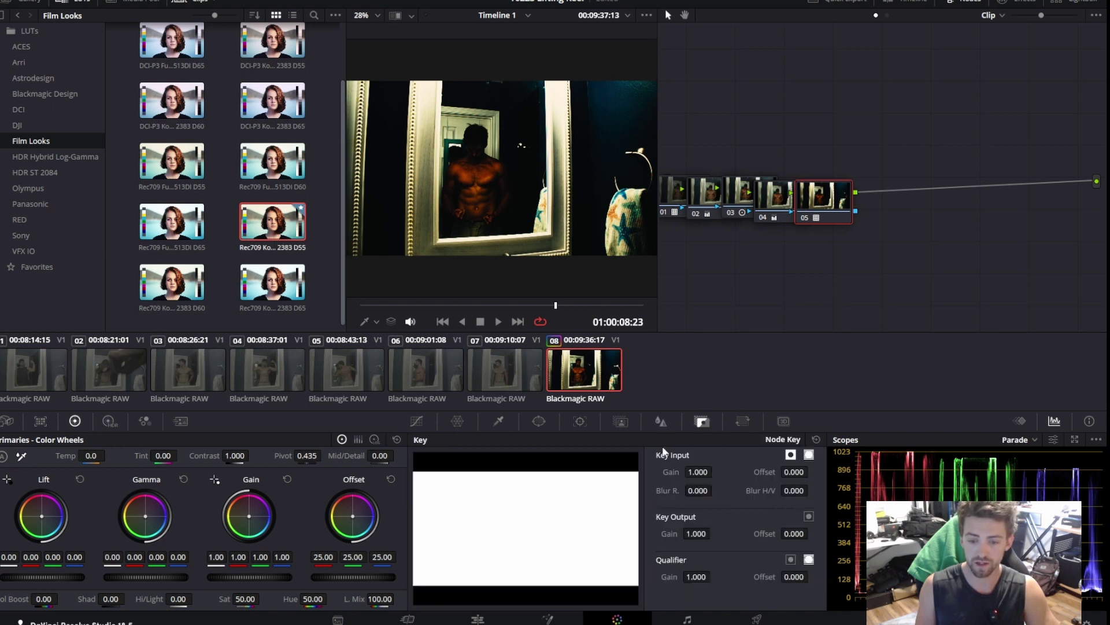
pyautogui.moveTo(697, 534)
pyautogui.mouseDown()
pyautogui.moveTo(648, 533)
pyautogui.moveTo(746, 533)
pyautogui.moveTo(699, 533)
pyautogui.moveTo(716, 533)
pyautogui.mouseUp()
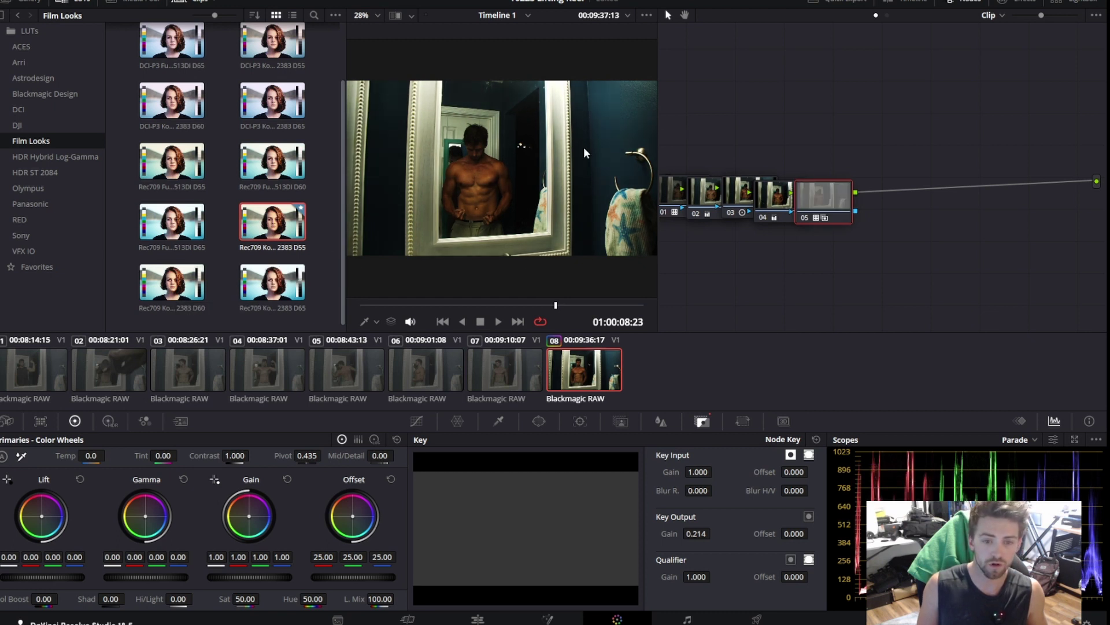
# Inspect nodes 03 and 02, then bypass and restore node 04 with Ctrl+D to compare.
pyautogui.click(747, 200)
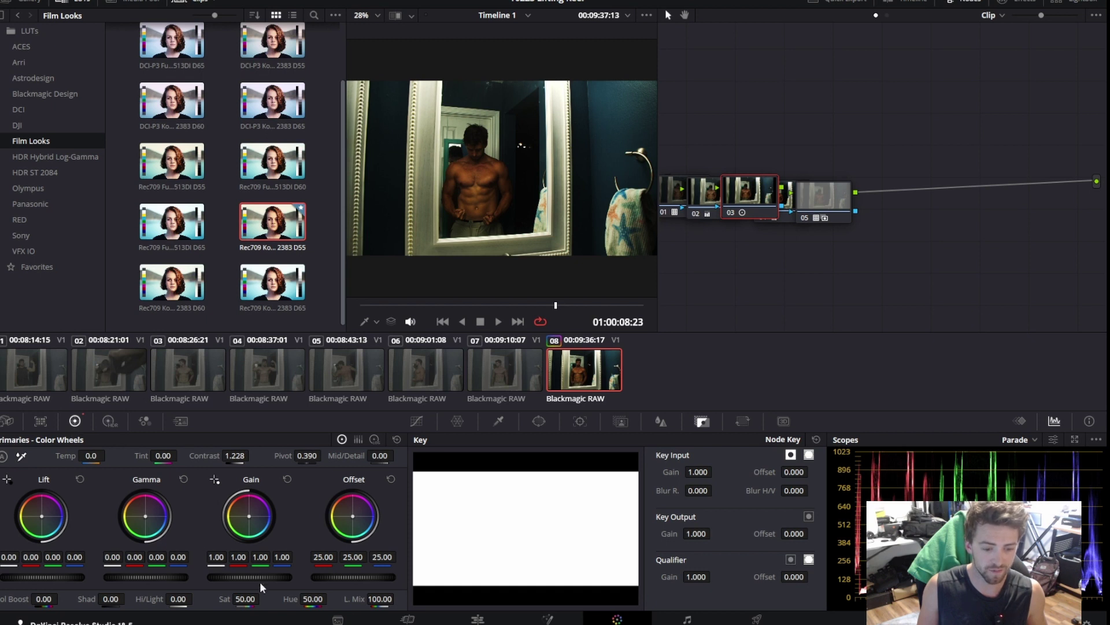
pyautogui.click(707, 193)
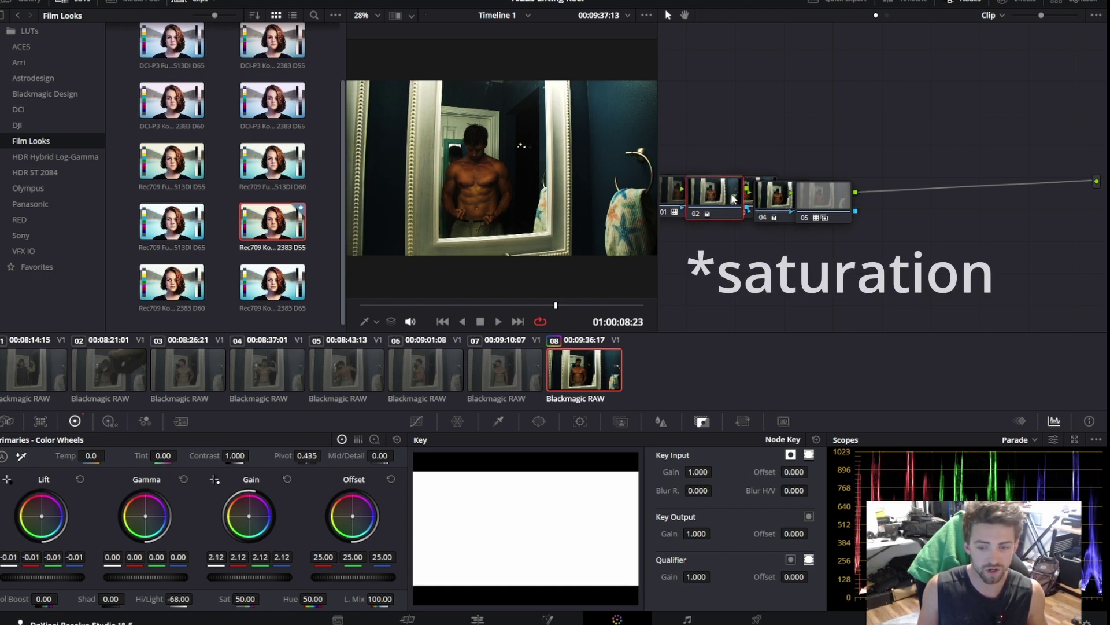
pyautogui.click(778, 200)
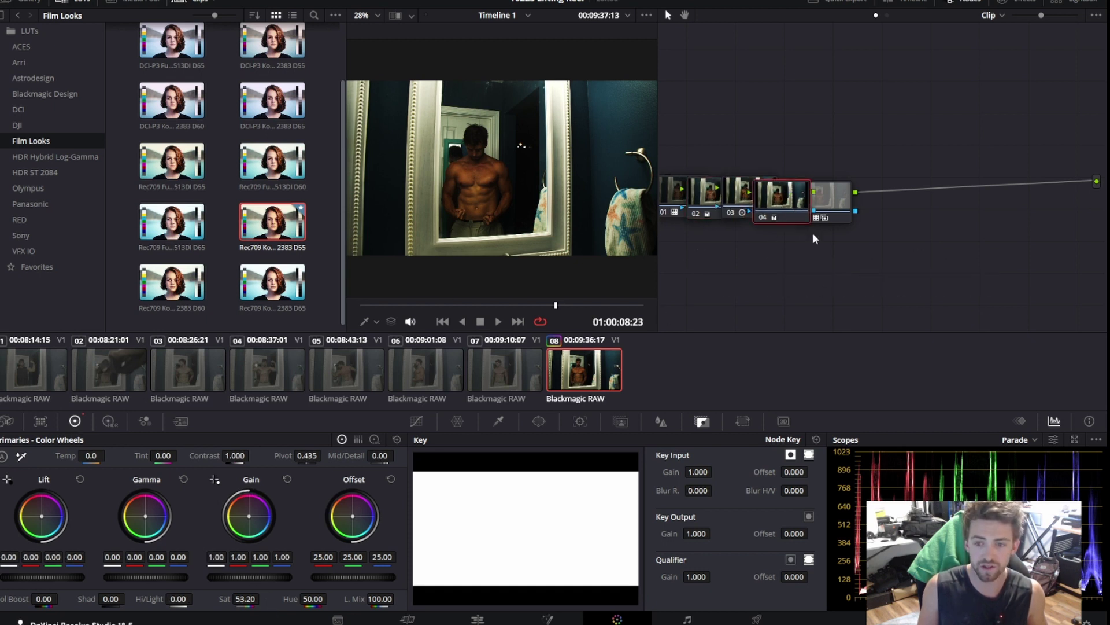
pyautogui.hotkey('ctrl', 'd')
pyautogui.hotkey('ctrl', 'd')
pyautogui.hotkey('ctrl', 'd')
pyautogui.hotkey('ctrl', 'd')
pyautogui.hotkey('ctrl', 'd')
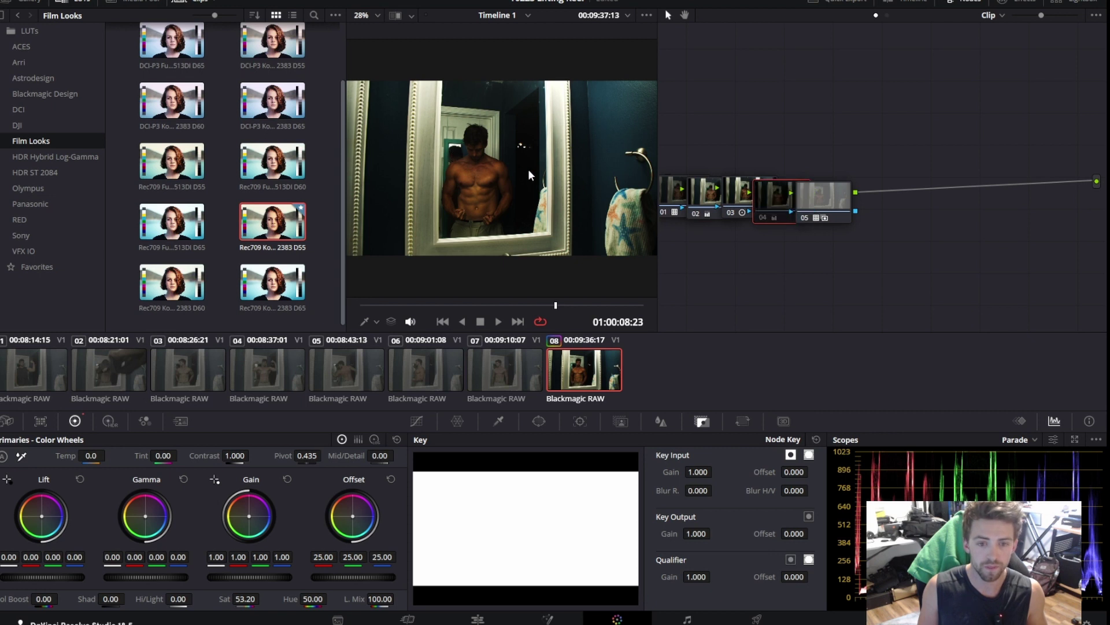
pyautogui.hotkey('ctrl', 'd')
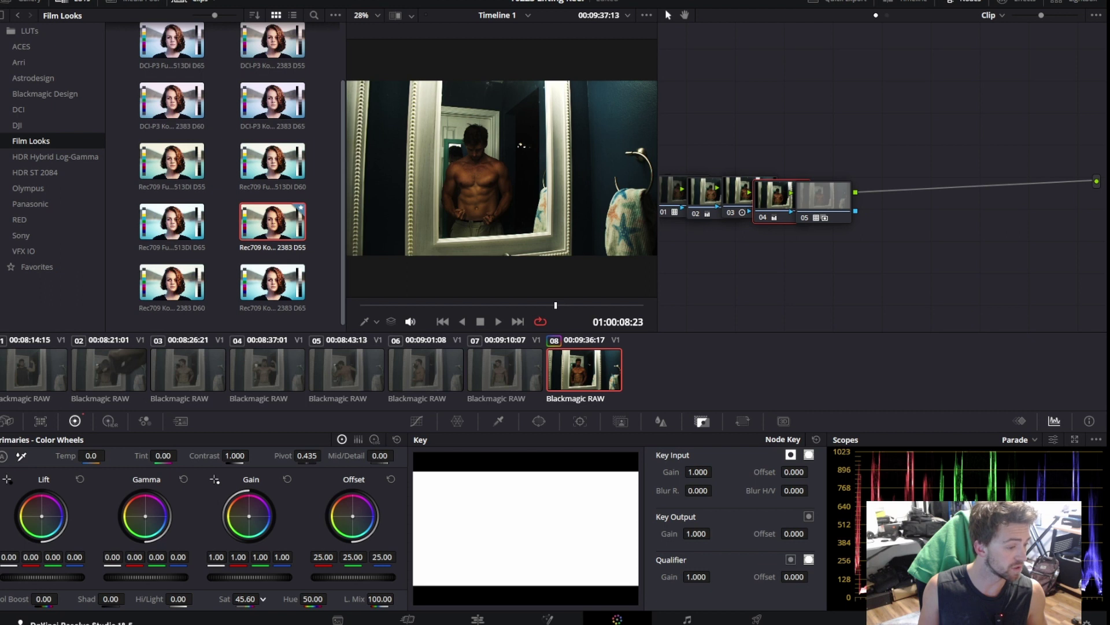
pyautogui.click(821, 197)
# Add node 06 between node 05 and the output.
pyautogui.rightClick(893, 205)
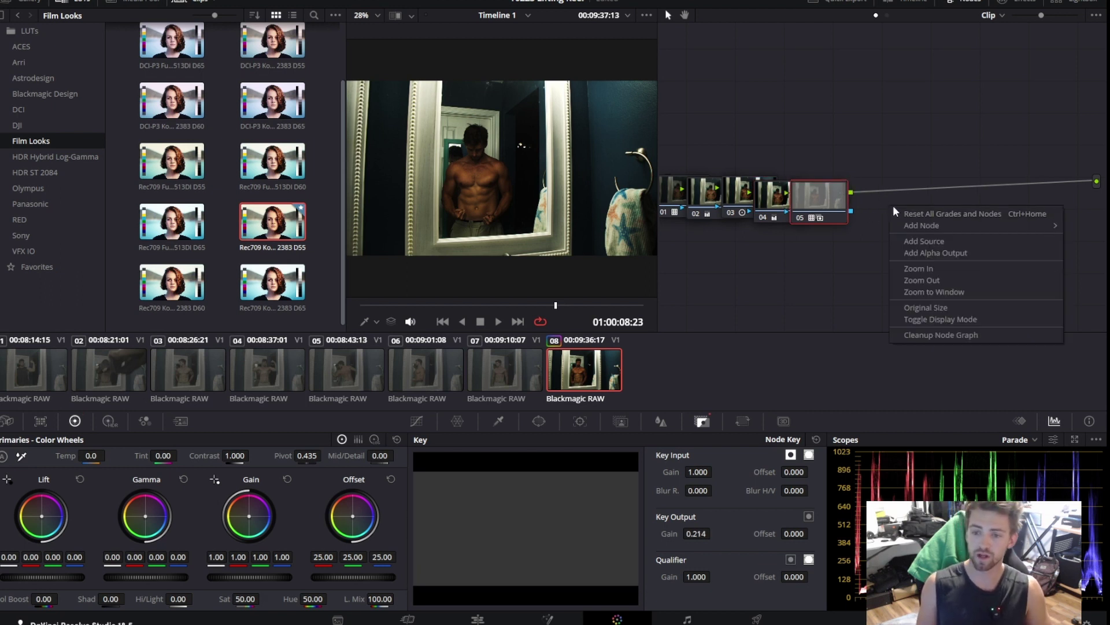
pyautogui.moveTo(917, 225)
pyautogui.click(880, 210)
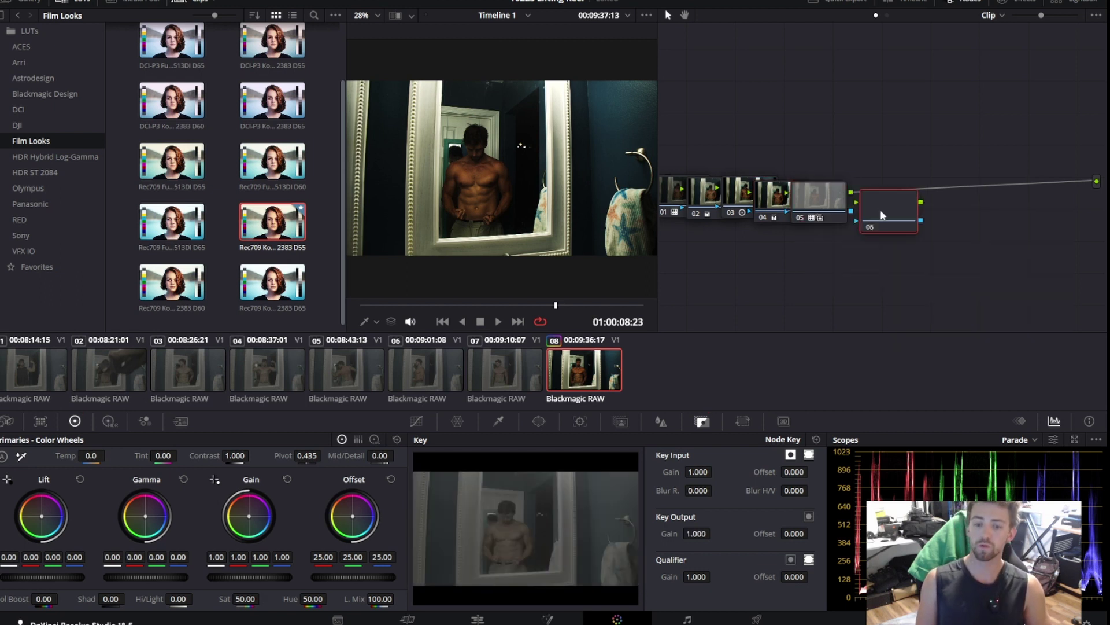
pyautogui.moveTo(880, 210)
pyautogui.mouseDown()
pyautogui.moveTo(904, 195)
pyautogui.moveTo(878, 199)
pyautogui.mouseUp()
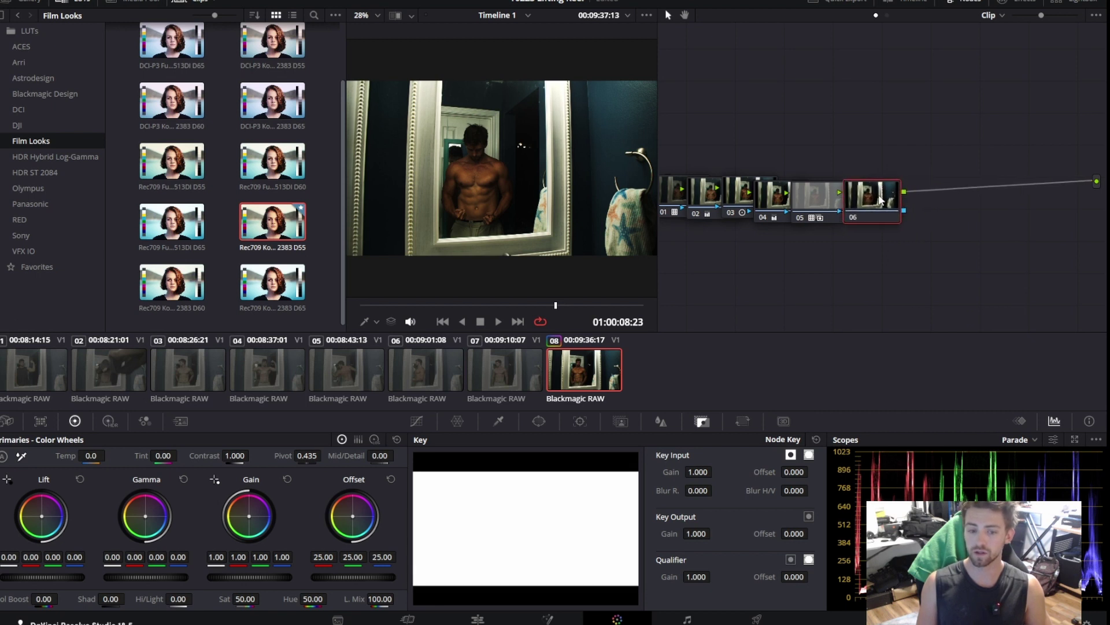
# Give node 06 a Circle window stretched into a tall oval over the torso.
pyautogui.click(539, 421)
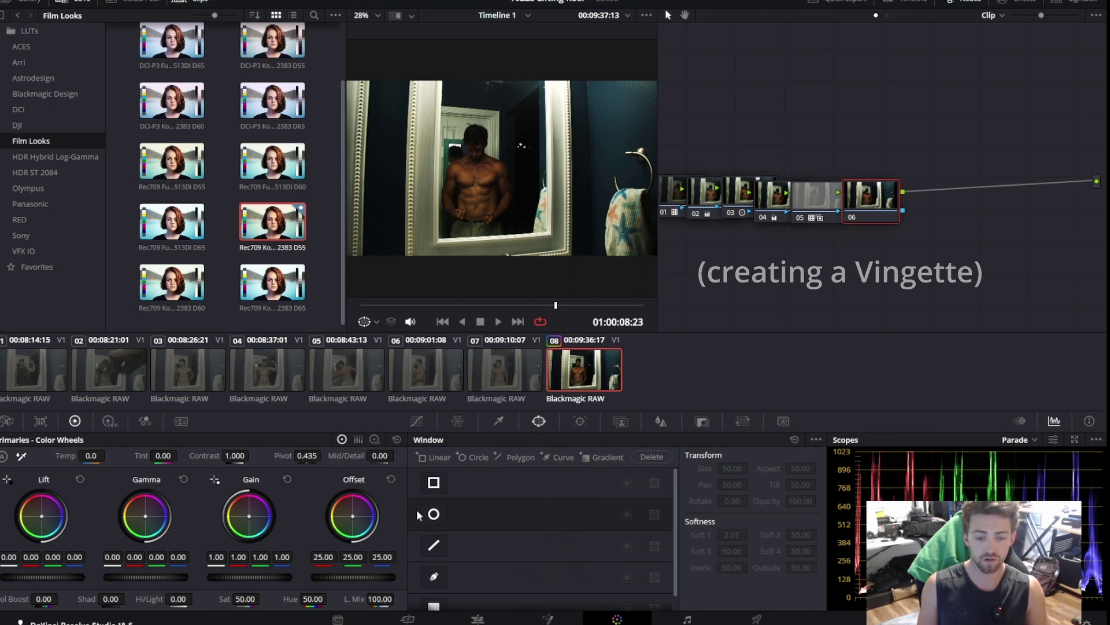
pyautogui.click(434, 514)
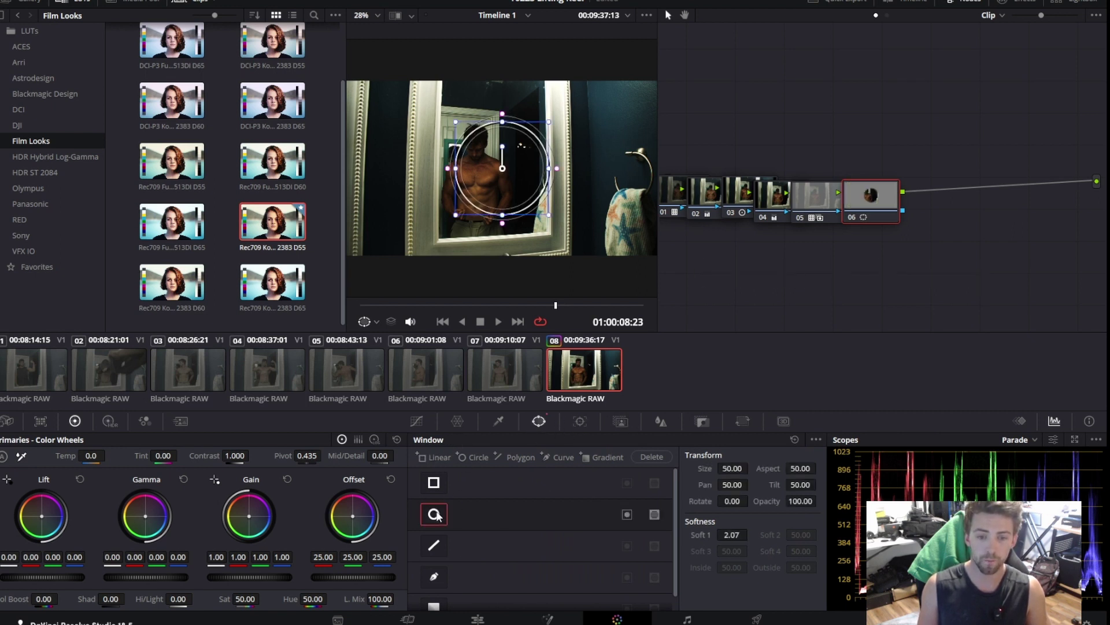
pyautogui.moveTo(507, 168); pyautogui.dragTo(478, 188)
pyautogui.moveTo(477, 141); pyautogui.dragTo(478, 126)
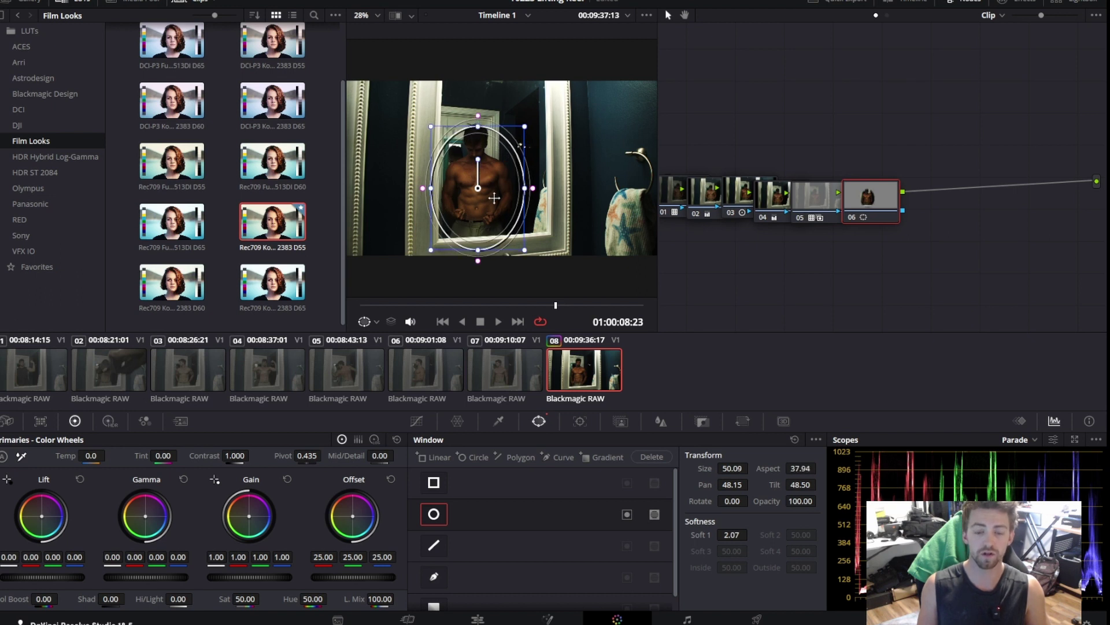
pyautogui.moveTo(494, 198); pyautogui.dragTo(491, 193)
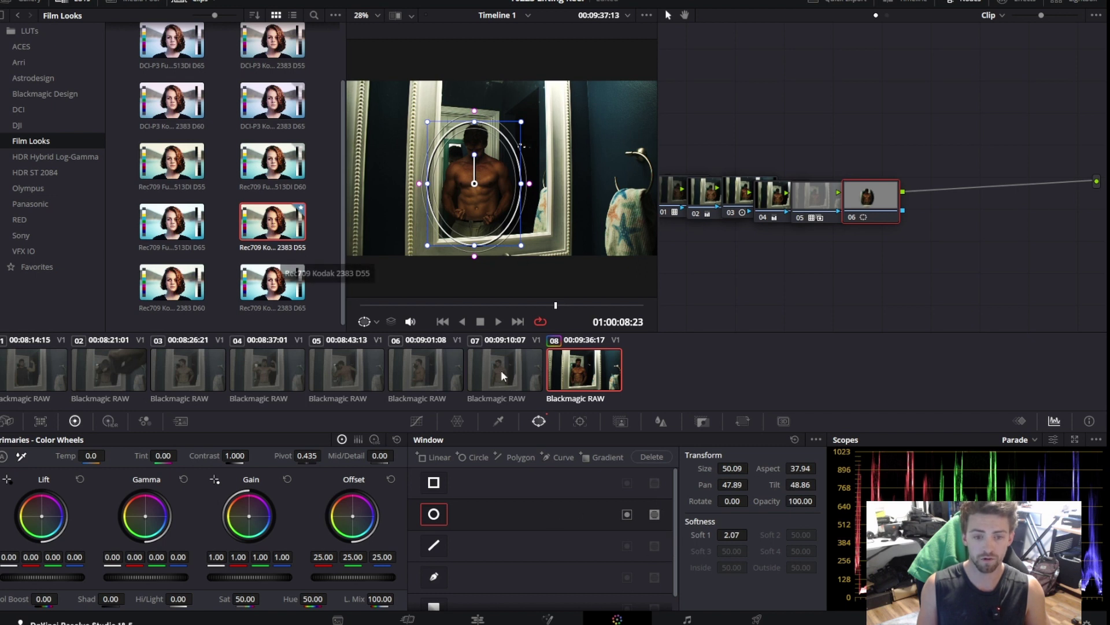
# Invert node 06's oval, drop its Gain to 0.56 and raise Soft 1 to 22.55.
pyautogui.click(627, 514)
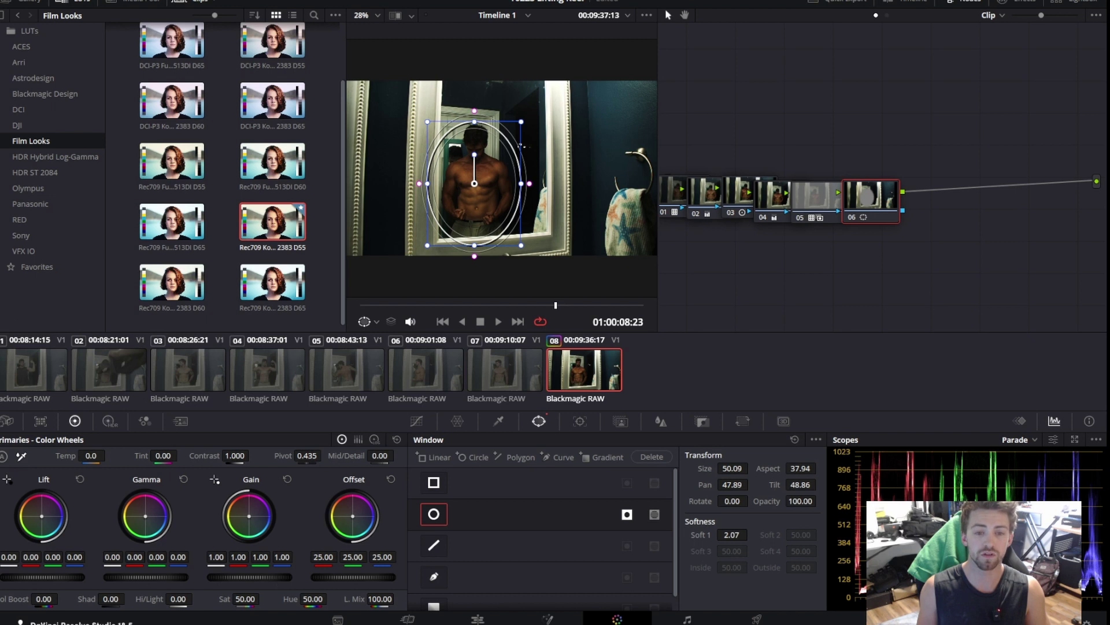
pyautogui.moveTo(272, 575); pyautogui.dragTo(234, 576)
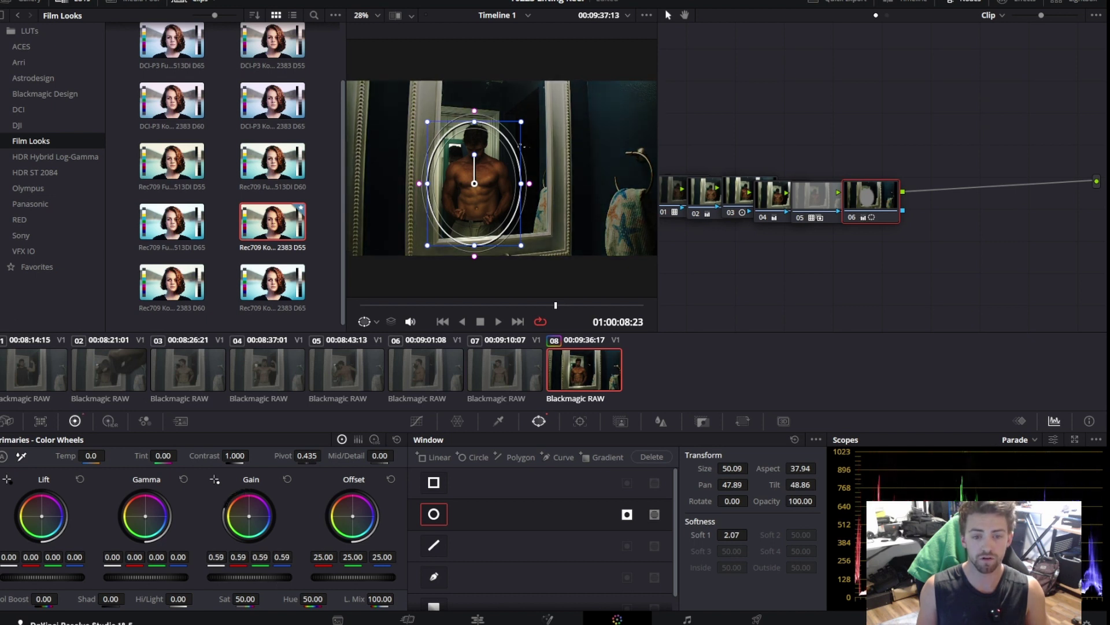
pyautogui.click(817, 200)
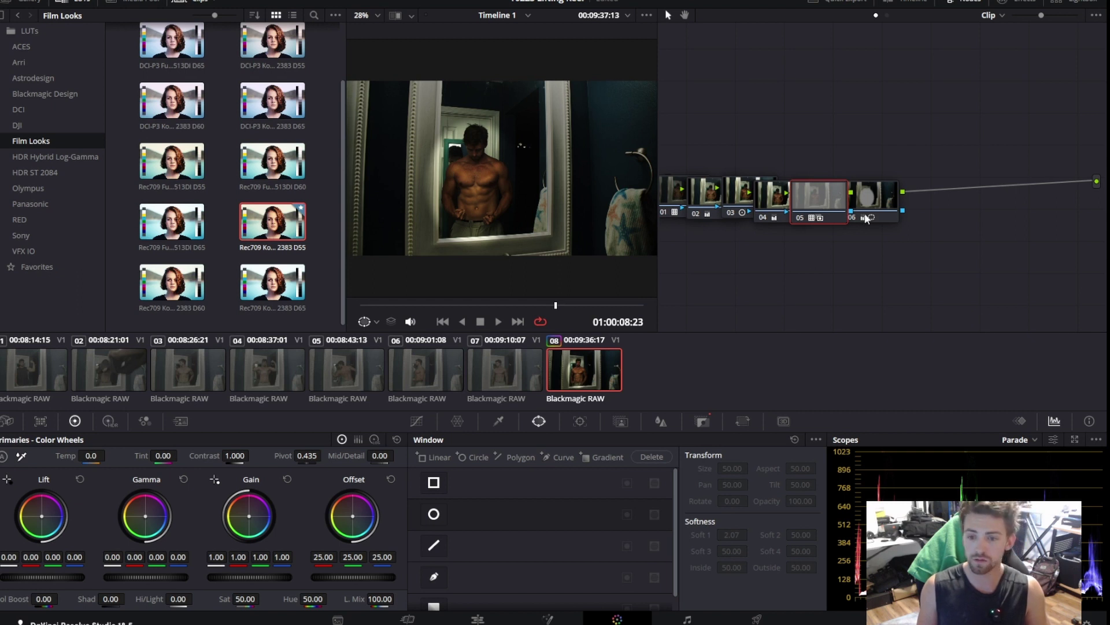
pyautogui.click(878, 202)
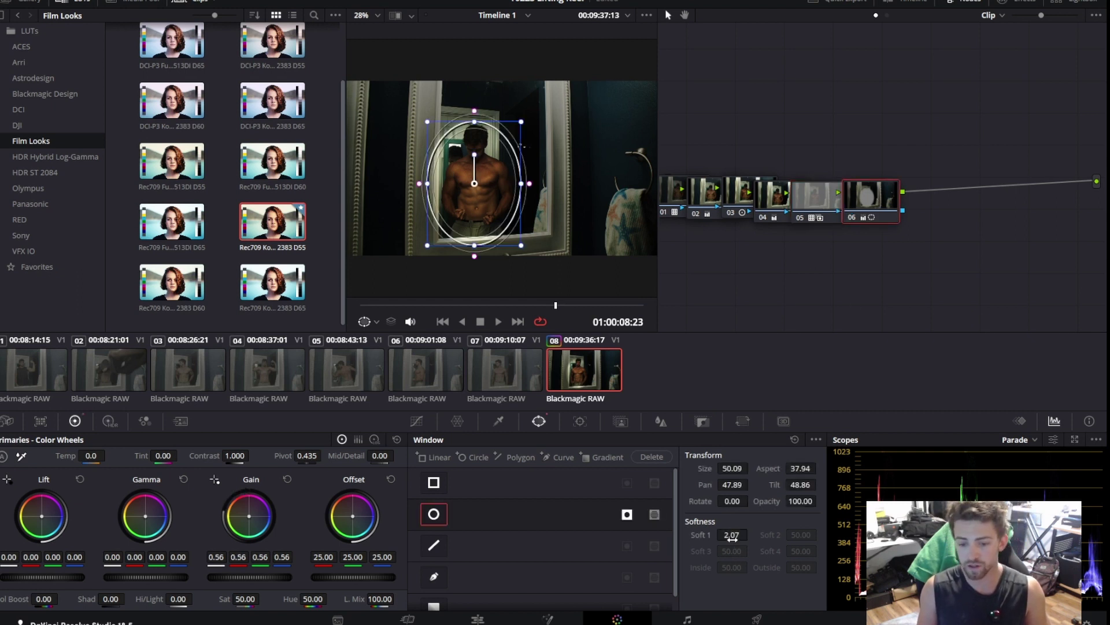
pyautogui.moveTo(732, 535); pyautogui.dragTo(769, 532)
pyautogui.hotkey('alt', 'shift', 'q')
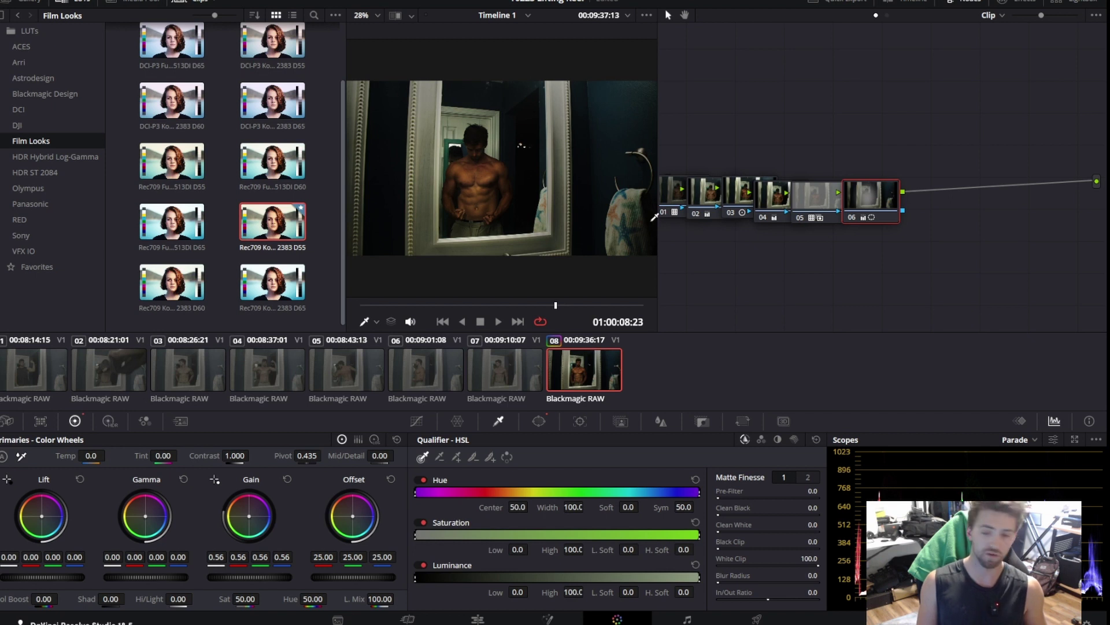
# Brighten node 02 by raising its master Gain, then re-enable the vignette node 06.
pyautogui.click(706, 202)
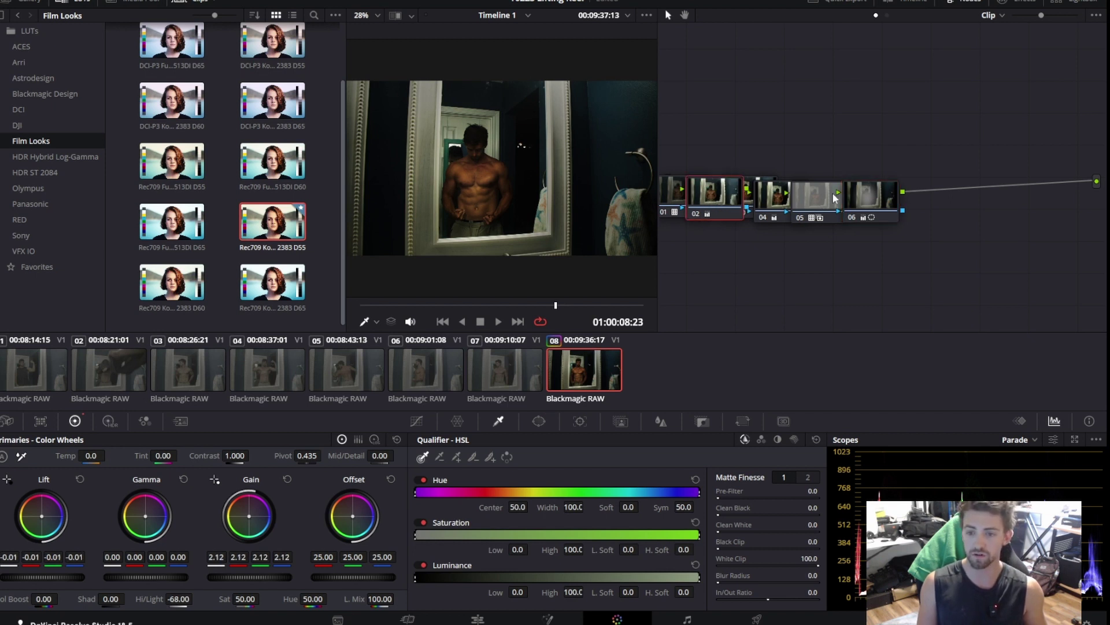
pyautogui.click(861, 197)
pyautogui.click(708, 198)
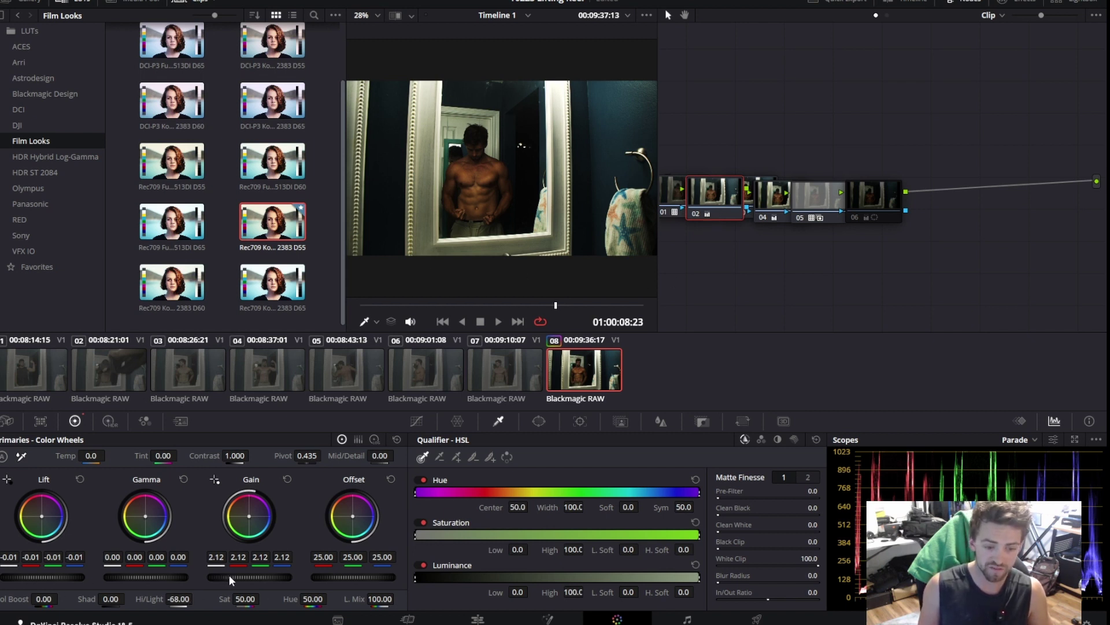
pyautogui.moveTo(249, 577); pyautogui.dragTo(276, 577)
pyautogui.click(876, 207)
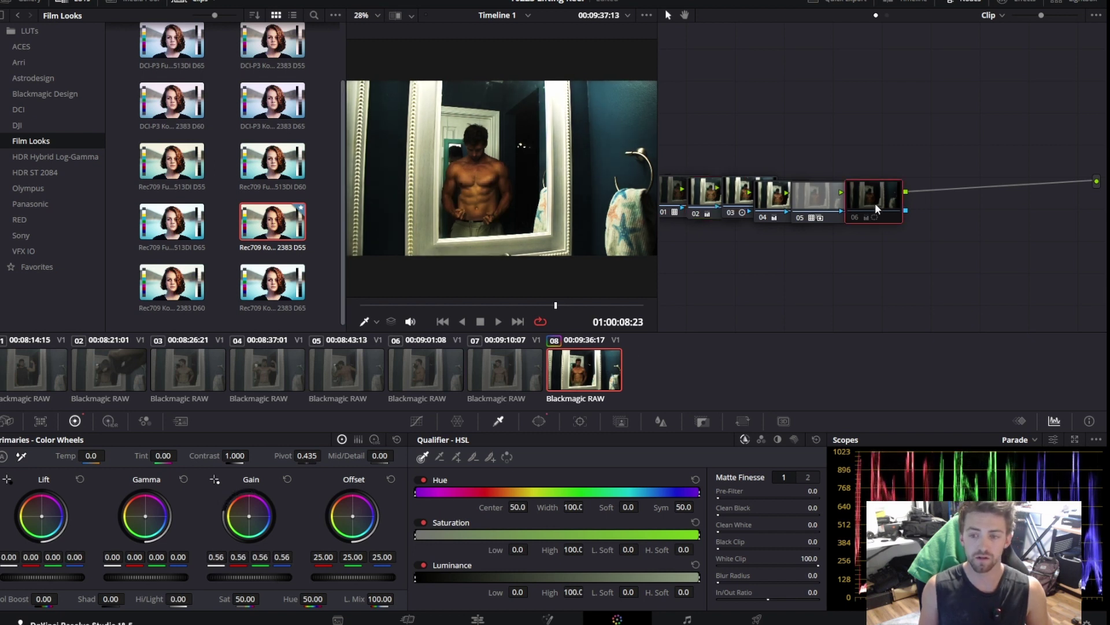
pyautogui.hotkey('ctrl', 'd')
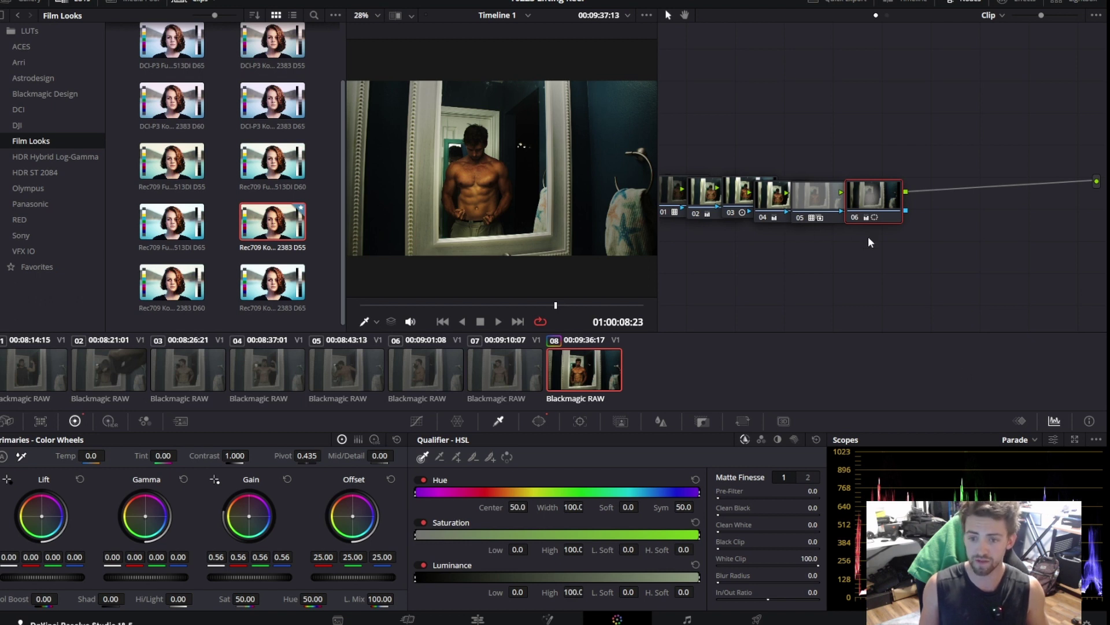
# On node 01, decode the clip using its Clip raw settings and set Color Temp to 3963 K.
pyautogui.click(711, 208)
pyautogui.click(665, 191)
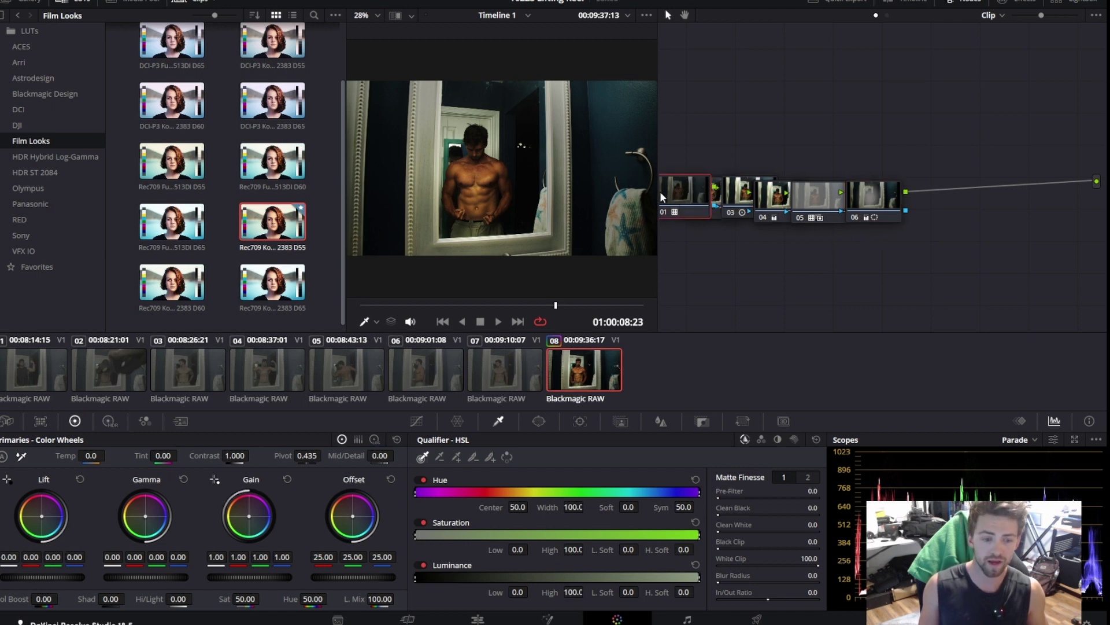
pyautogui.click(8, 420)
pyautogui.click(58, 470)
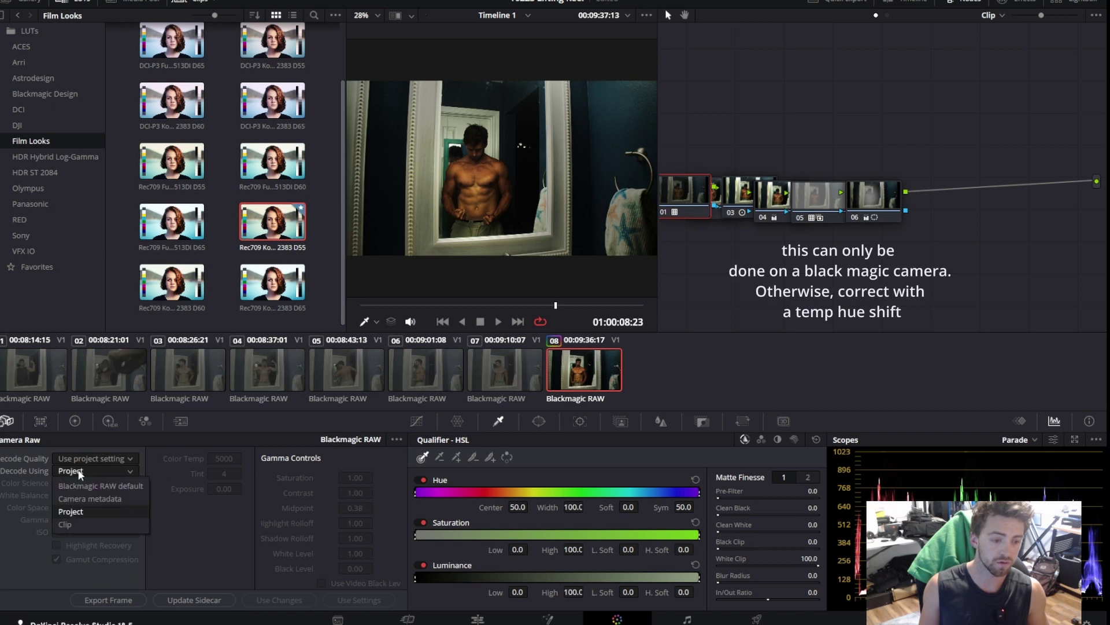
pyautogui.click(87, 525)
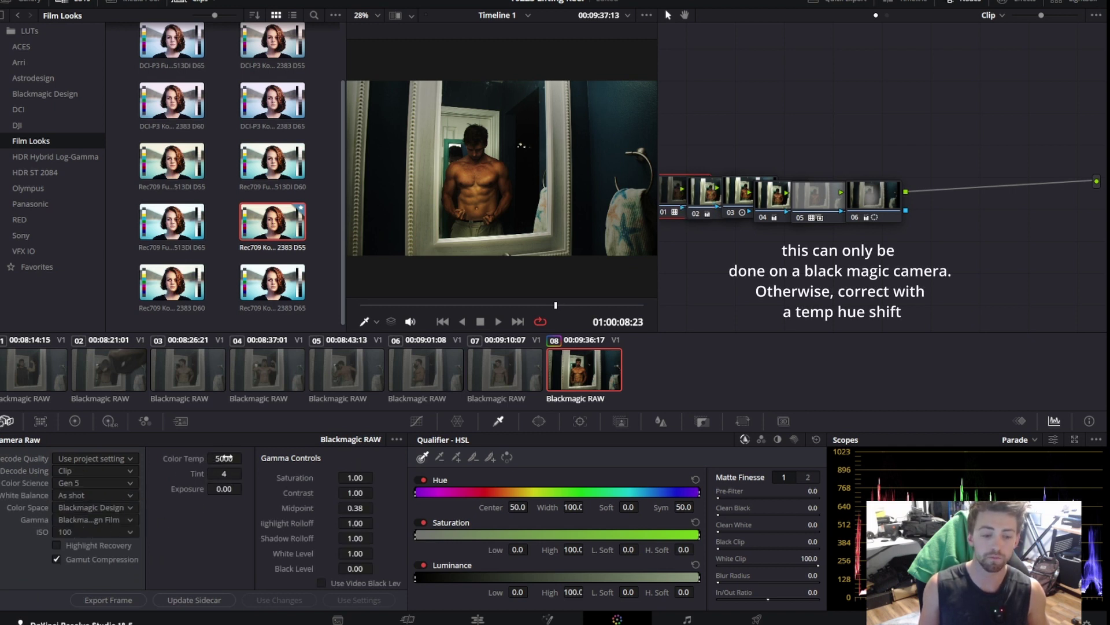
pyautogui.moveTo(223, 458); pyautogui.dragTo(188, 458)
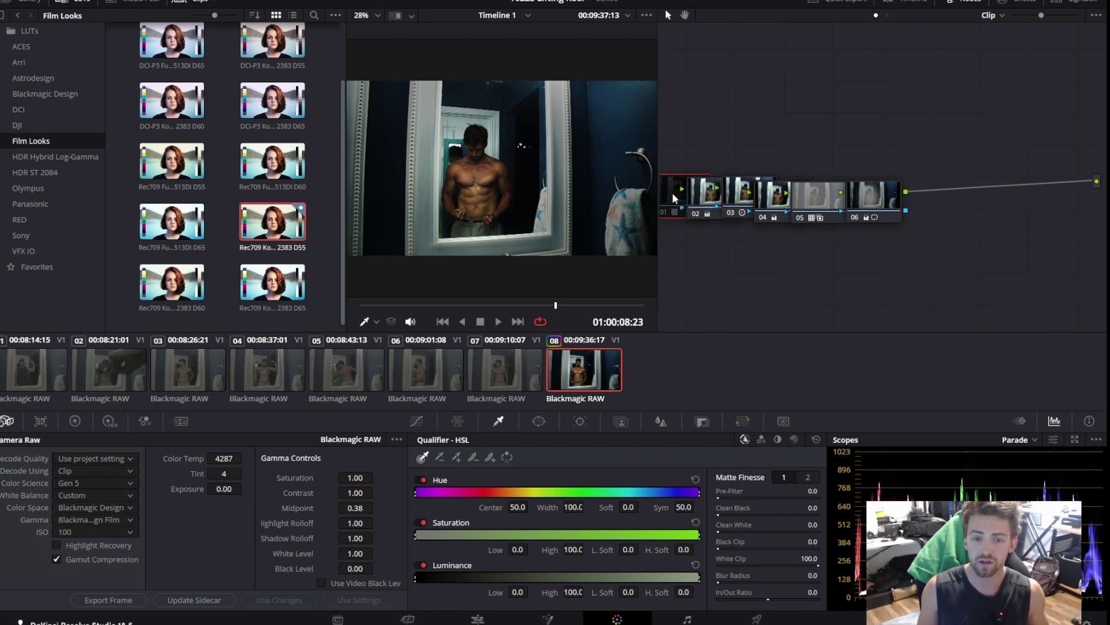
pyautogui.moveTo(224, 458); pyautogui.dragTo(221, 458)
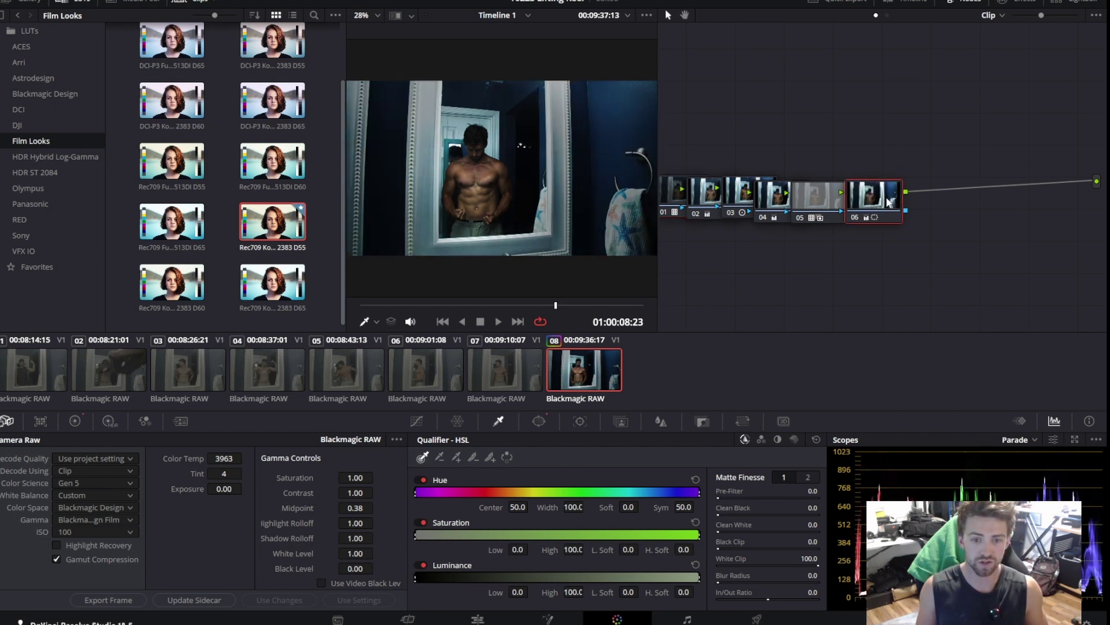
# Undo the last change on node 04 and toggle it to compare the image with and without the grade.
pyautogui.click(849, 199)
pyautogui.click(771, 197)
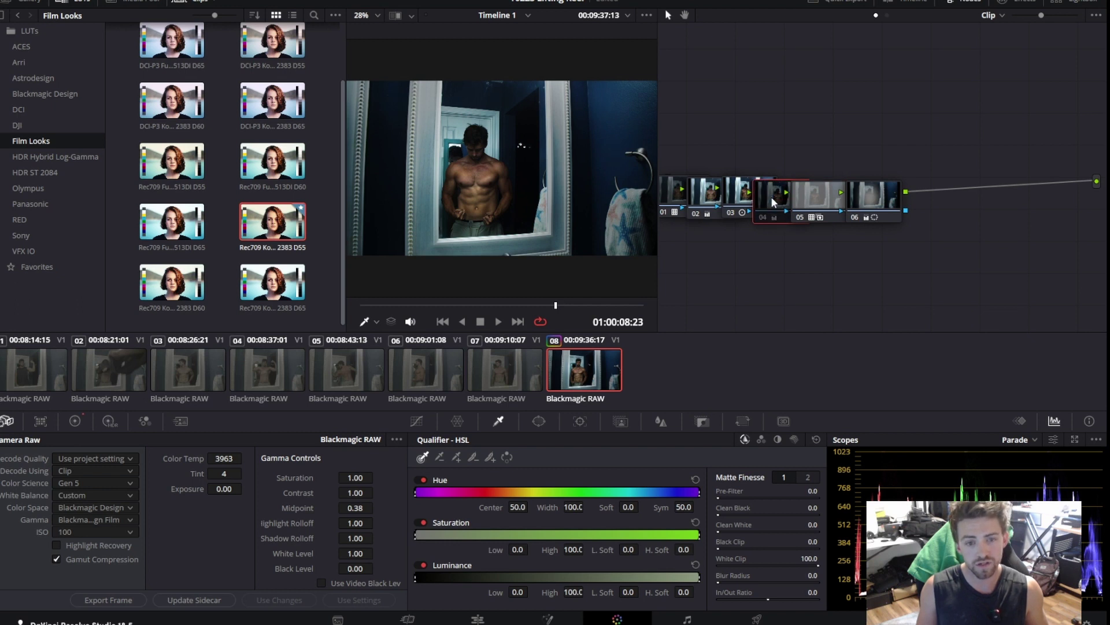
pyautogui.hotkey('ctrl', 'z')
pyautogui.hotkey('ctrl', 'd')
pyautogui.hotkey('ctrl', 'd')
pyautogui.hotkey('ctrl', 'd')
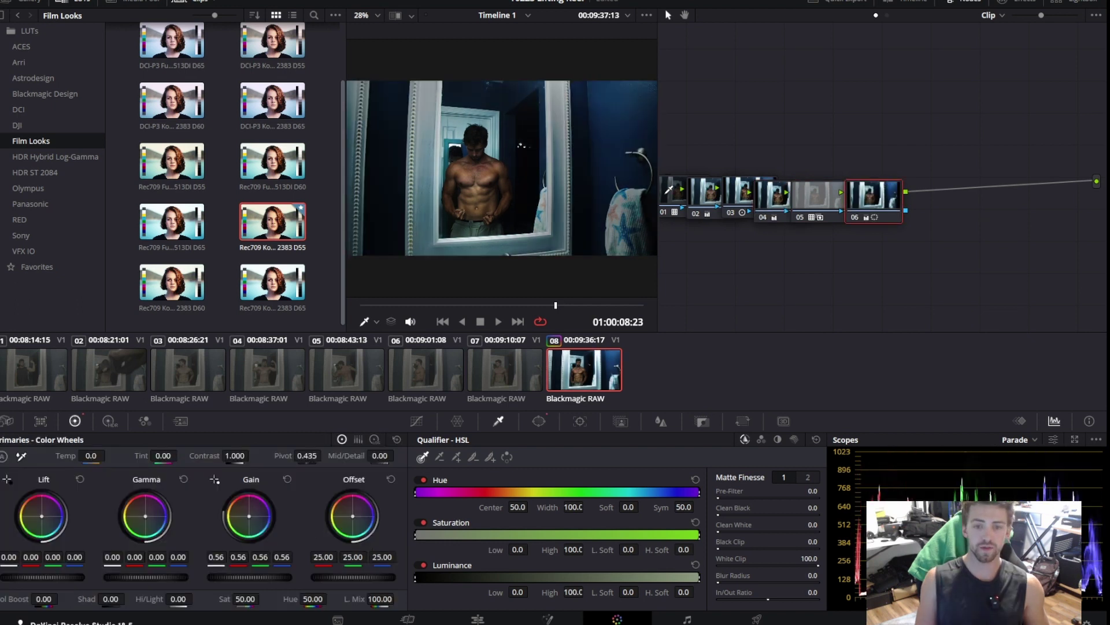
# Toggle node 06 off and on to compare, then lower its vignette Gain to 0.38.
pyautogui.hotkey('ctrl', 'd')
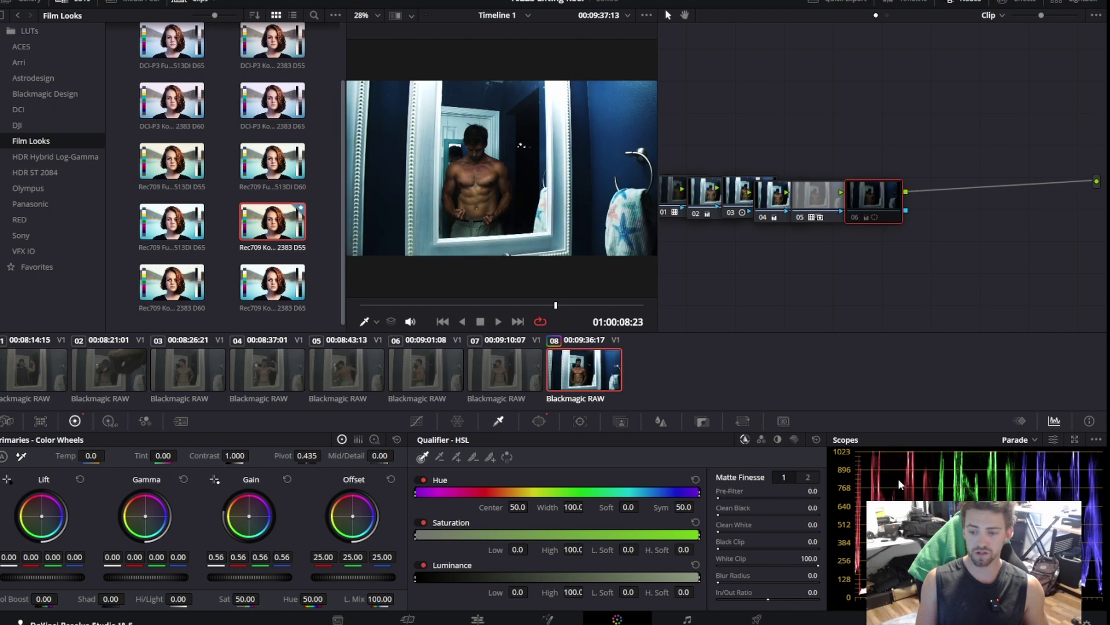
pyautogui.hotkey('ctrl', 'd')
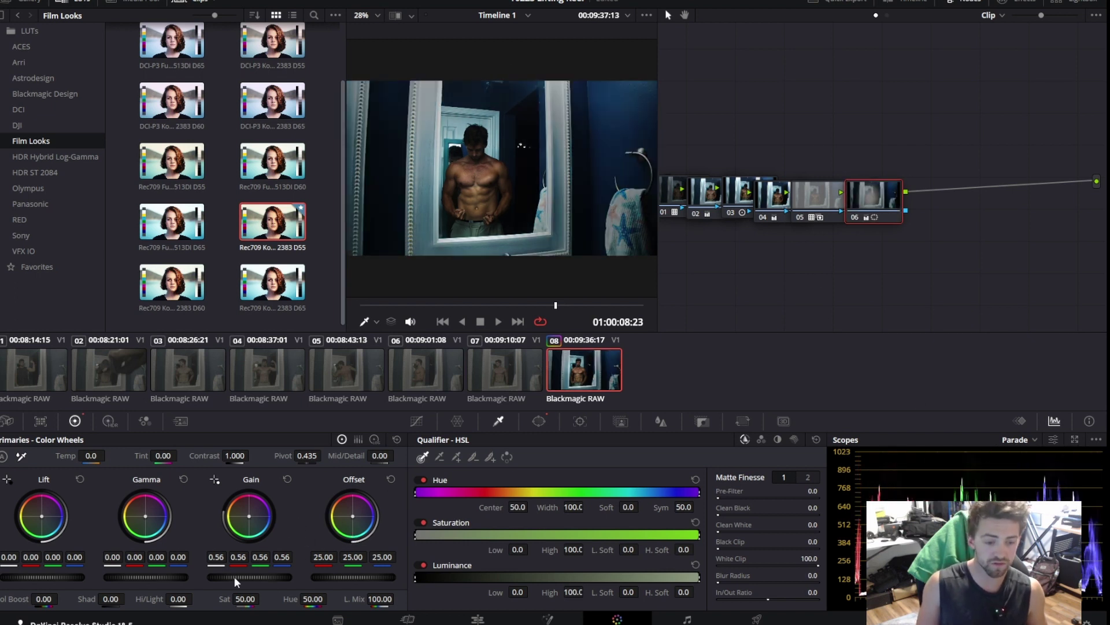
pyautogui.moveTo(256, 577); pyautogui.dragTo(220, 577)
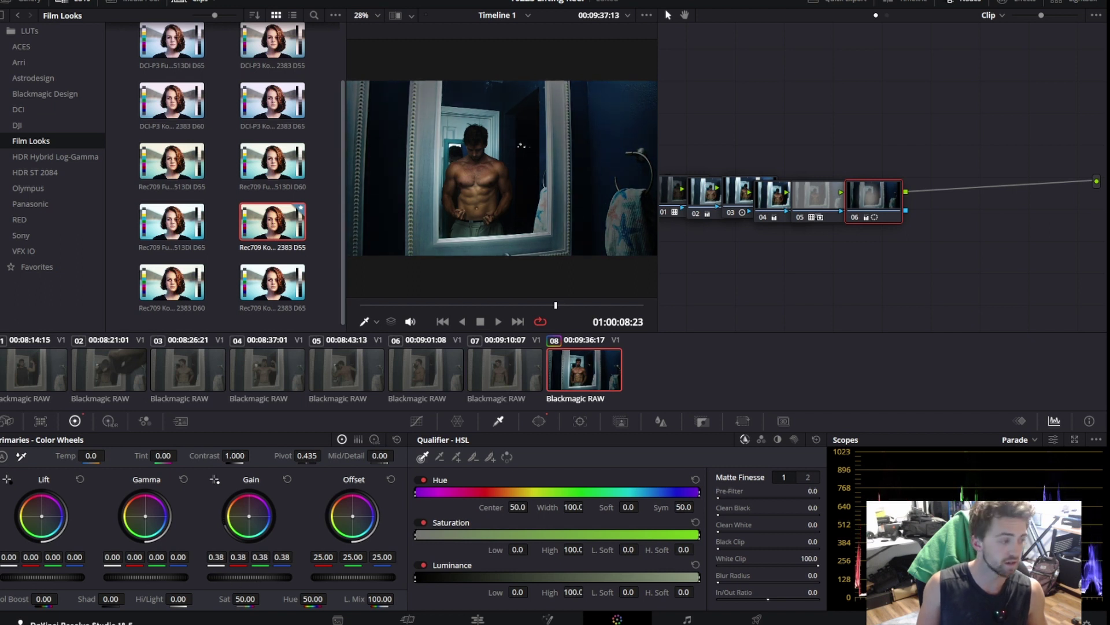
# Add corrector node 07 after node 06 and position it in the graph.
pyautogui.rightClick(932, 215)
pyautogui.moveTo(976, 228)
pyautogui.click(885, 234)
pyautogui.moveTo(945, 202)
pyautogui.mouseDown()
pyautogui.moveTo(942, 185)
pyautogui.moveTo(928, 207)
pyautogui.mouseUp()
# Lower node 07's Blur radius to 0.47 to sharpen the image.
pyautogui.click(661, 421)
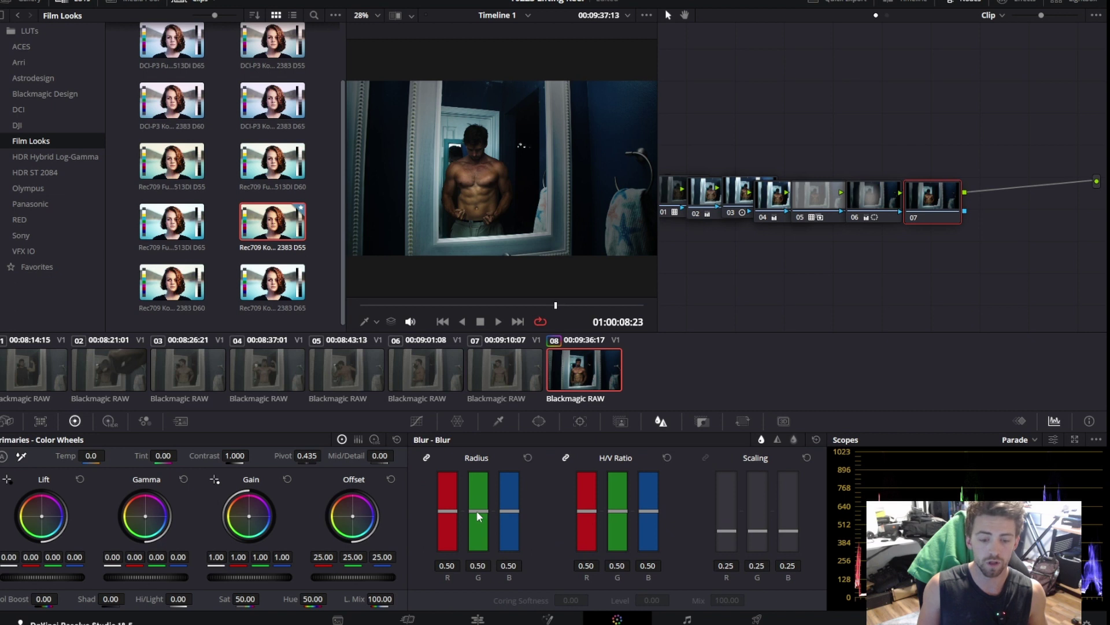
pyautogui.moveTo(476, 510); pyautogui.dragTo(474, 511)
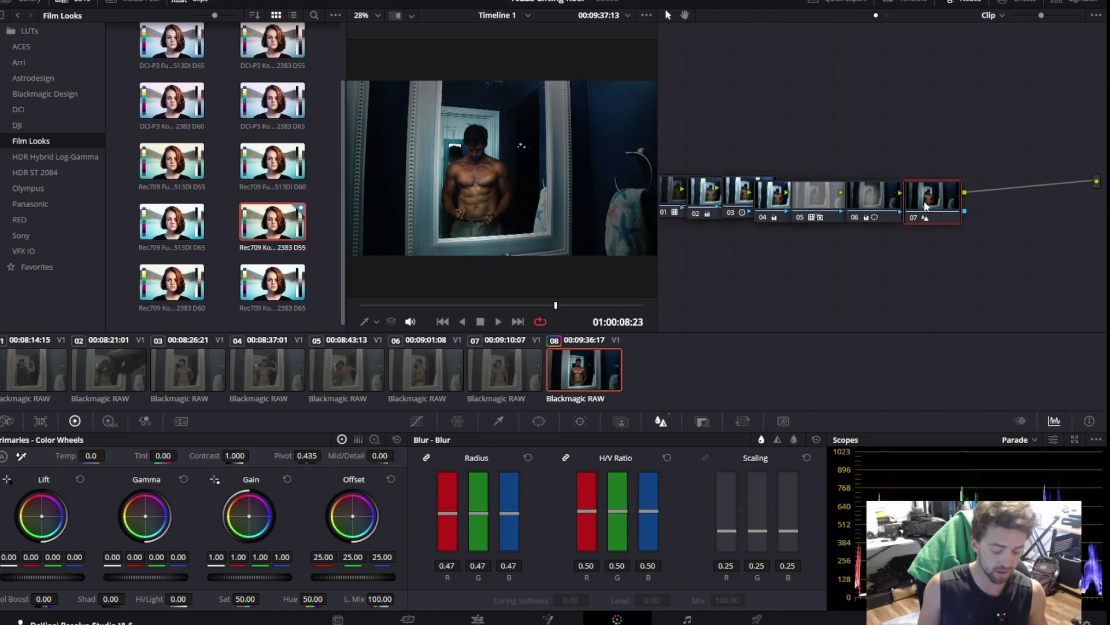
pyautogui.scroll(10, 497, 231)
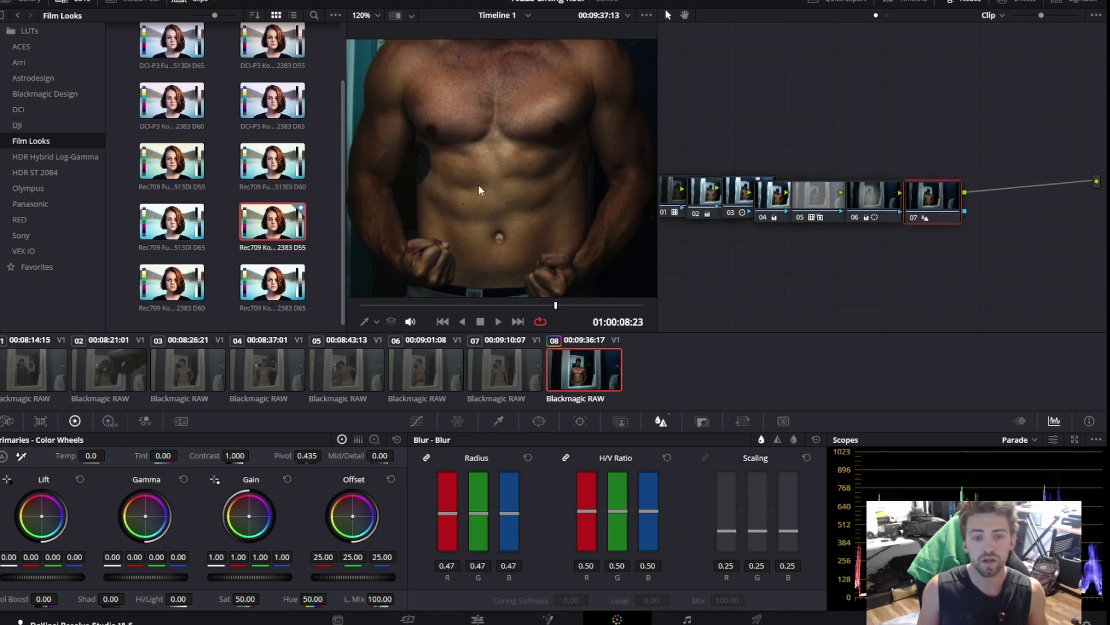
pyautogui.scroll(-5, 498, 197)
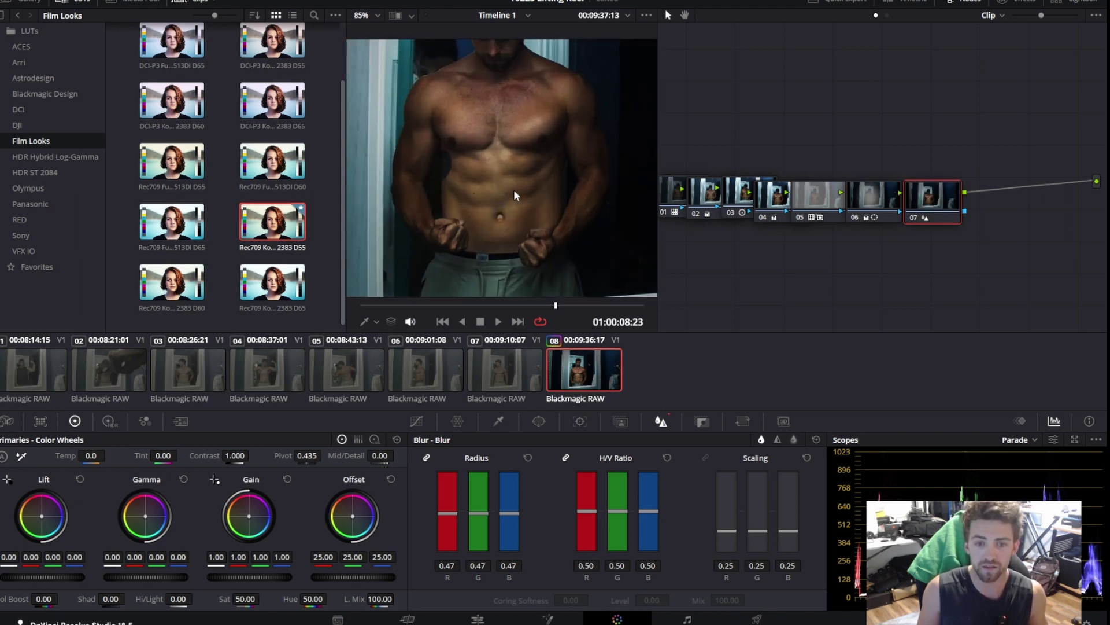
pyautogui.scroll(6, 513, 189)
# Add corrector node 08 and apply the Beauty effect from the Effects library.
pyautogui.rightClick(1020, 226)
pyautogui.moveTo(960, 238)
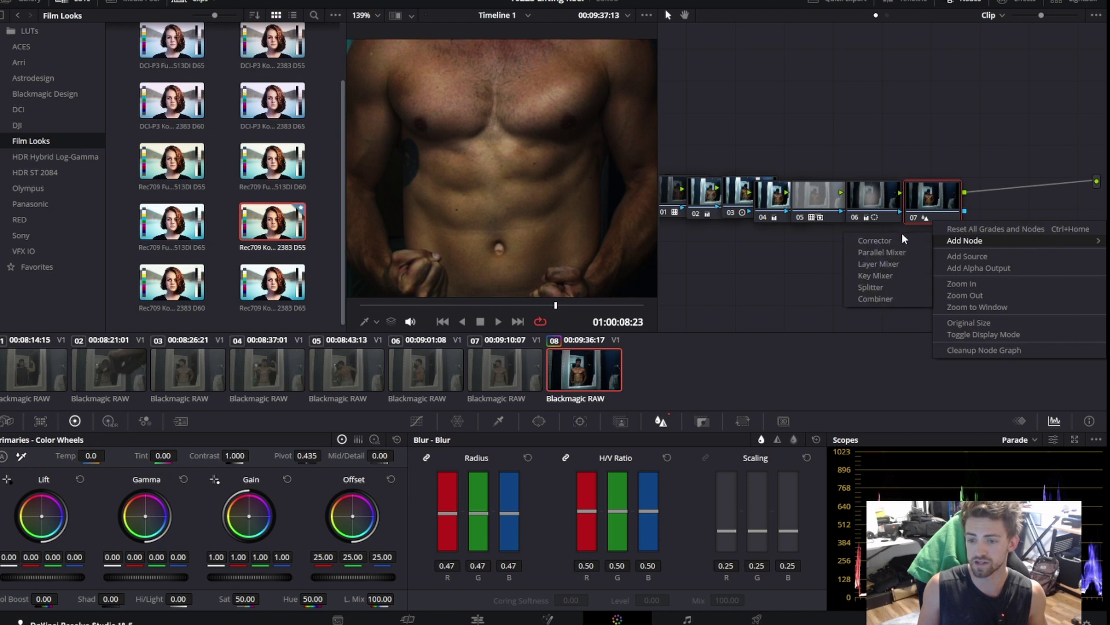
pyautogui.click(898, 238)
pyautogui.click(1023, 3)
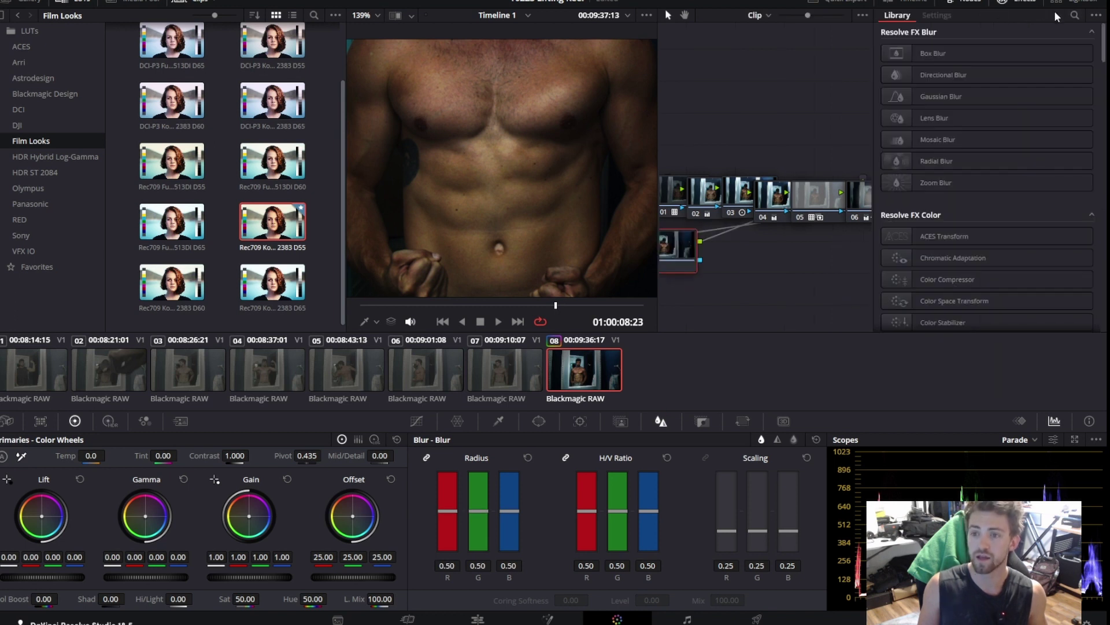
pyautogui.click(1074, 15)
pyautogui.write('beaut')
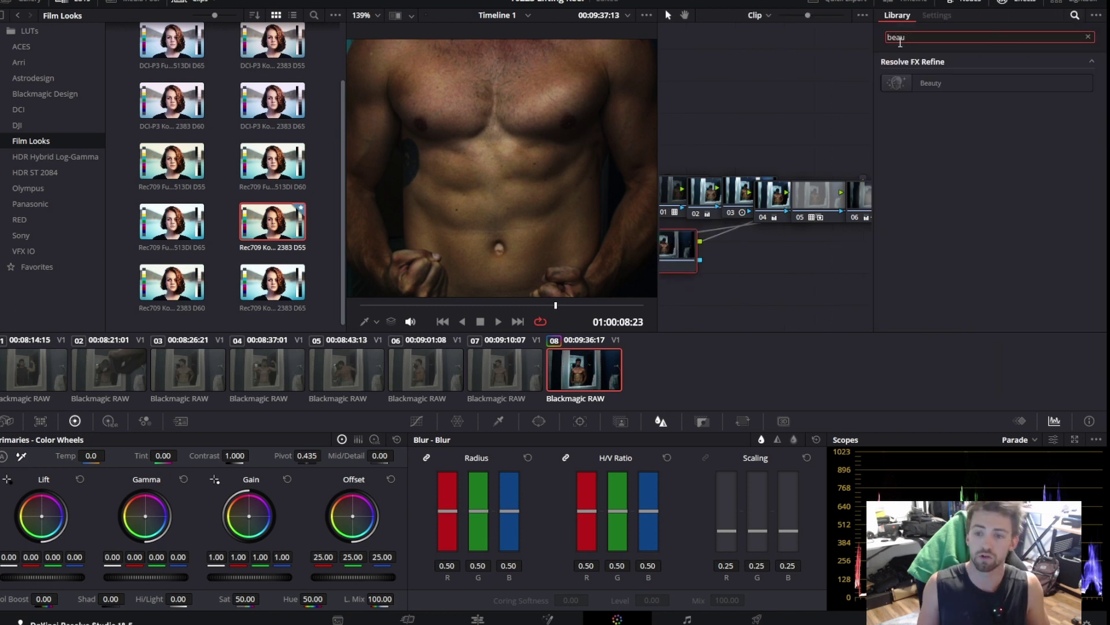
pyautogui.doubleClick(956, 76)
# Set Beauty to Automatic mode with Amount -1.500 and Scale 0.018, checking skin detail.
pyautogui.click(955, 81)
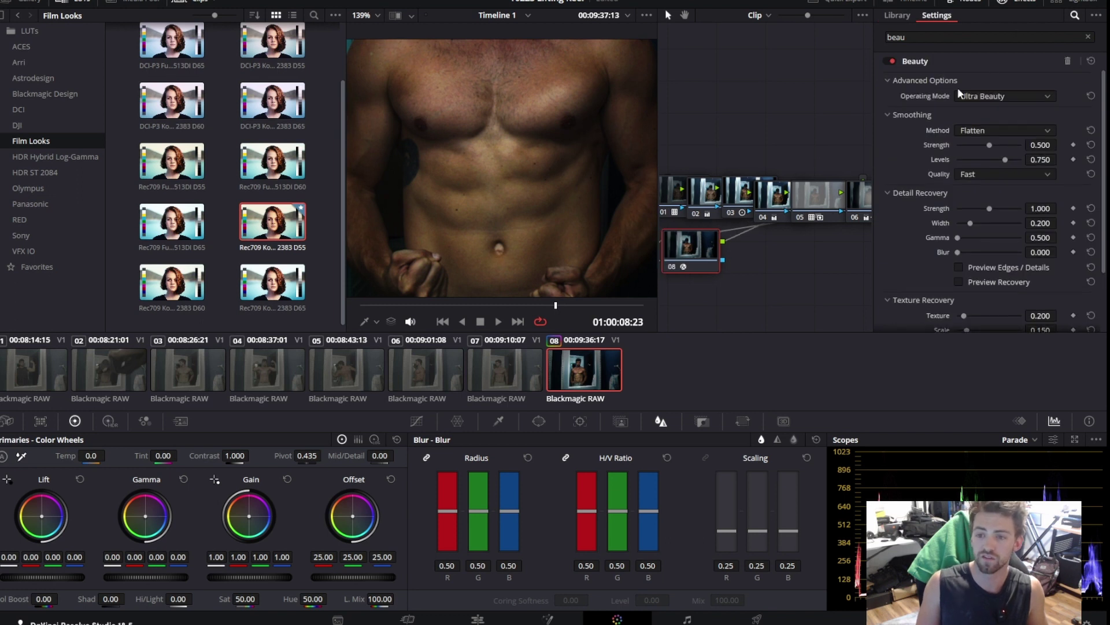
pyautogui.click(974, 95)
pyautogui.click(998, 113)
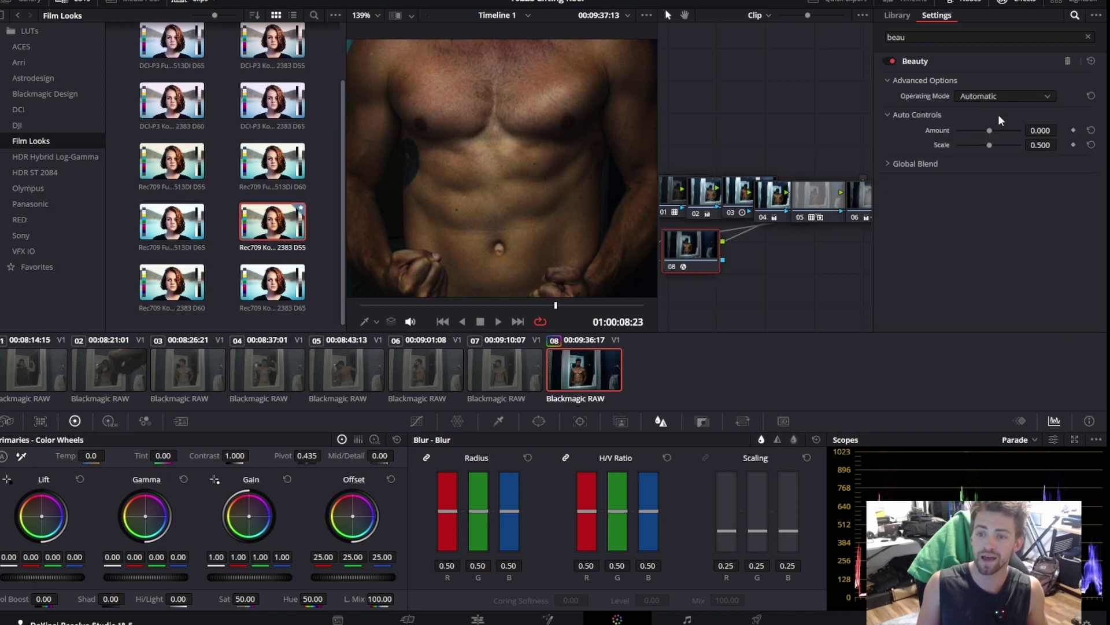
pyautogui.moveTo(990, 132); pyautogui.dragTo(949, 138)
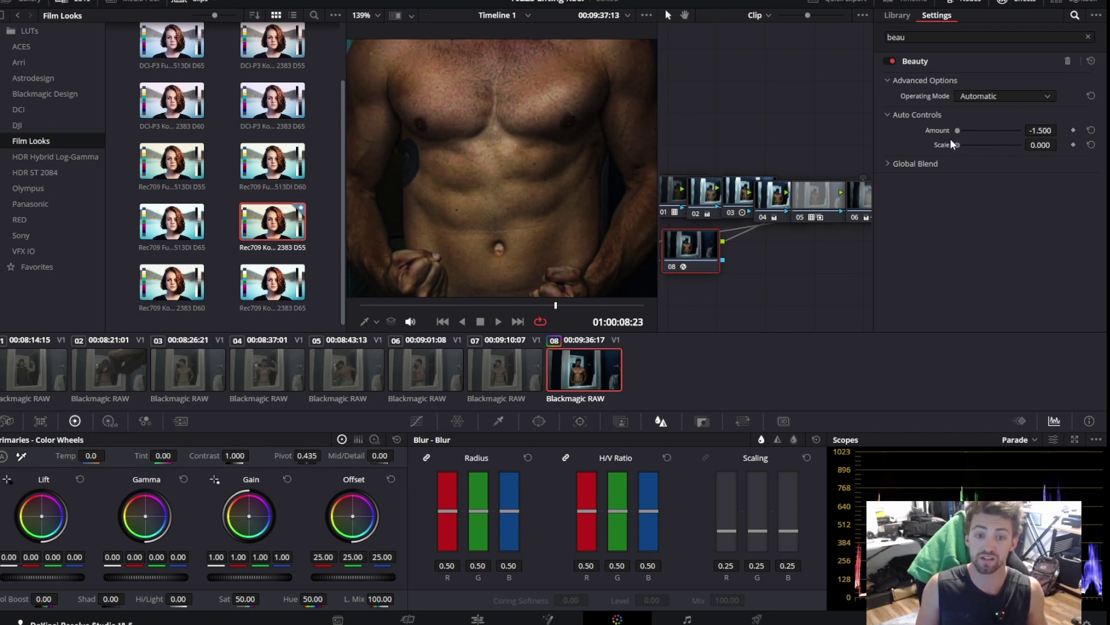
pyautogui.moveTo(1039, 145); pyautogui.dragTo(1043, 144)
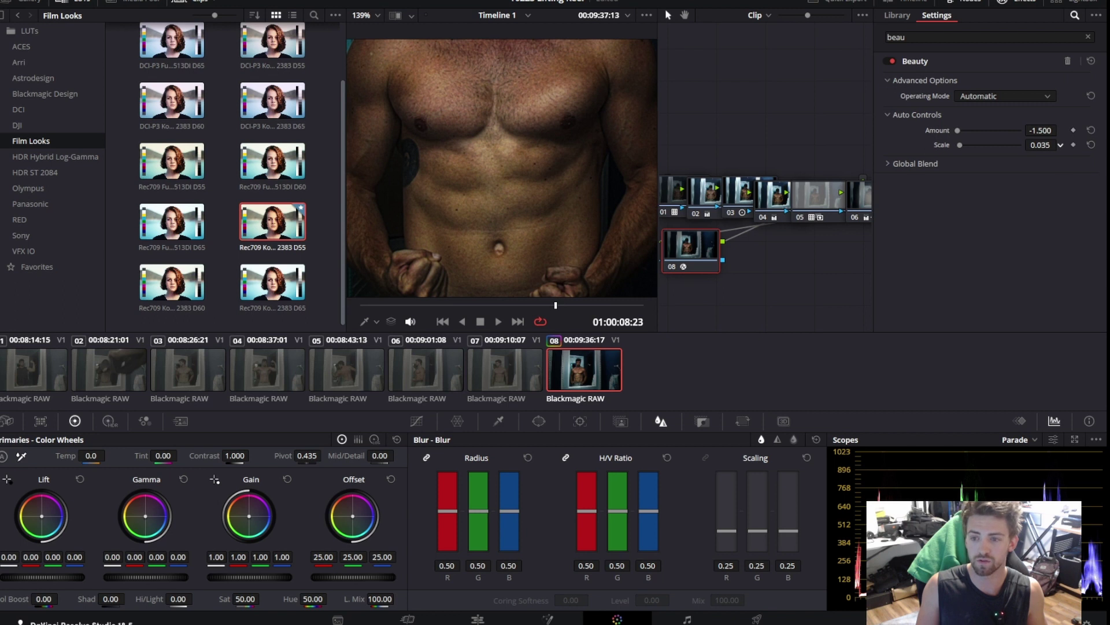
pyautogui.scroll(-3, 525, 192)
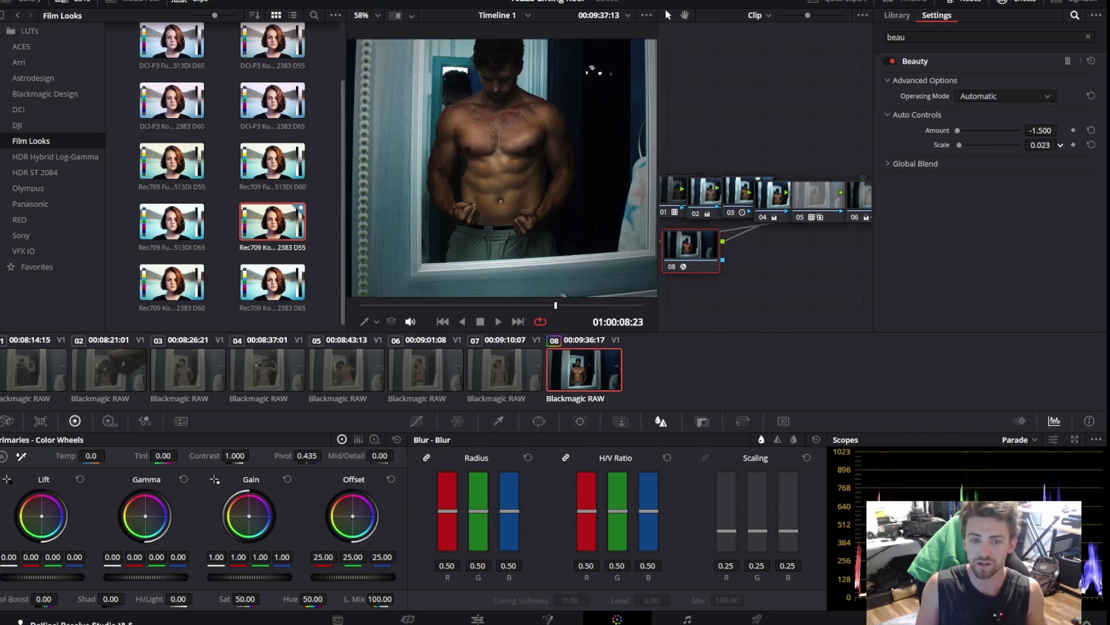
pyautogui.scroll(3, 516, 213)
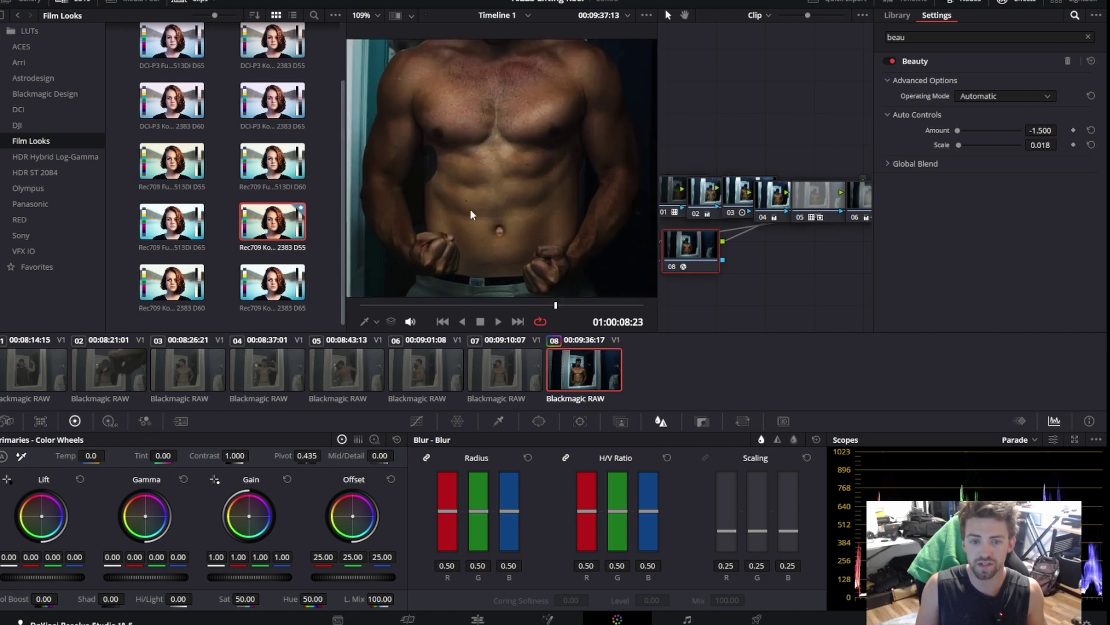
pyautogui.scroll(-2, 549, 191)
pyautogui.scroll(6, 546, 203)
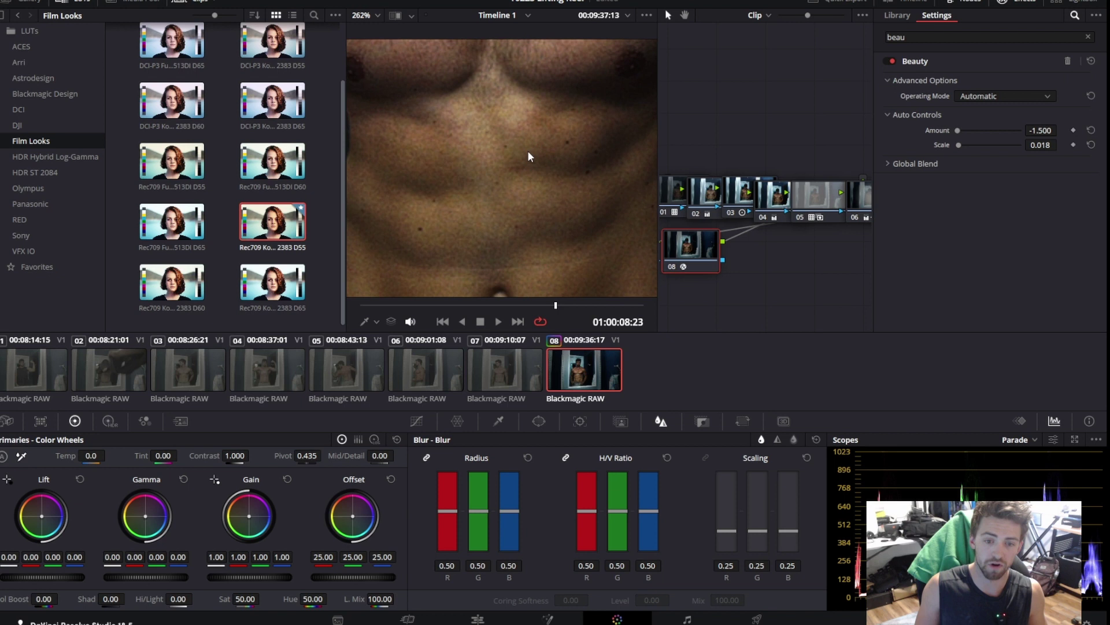
pyautogui.scroll(3, 528, 150)
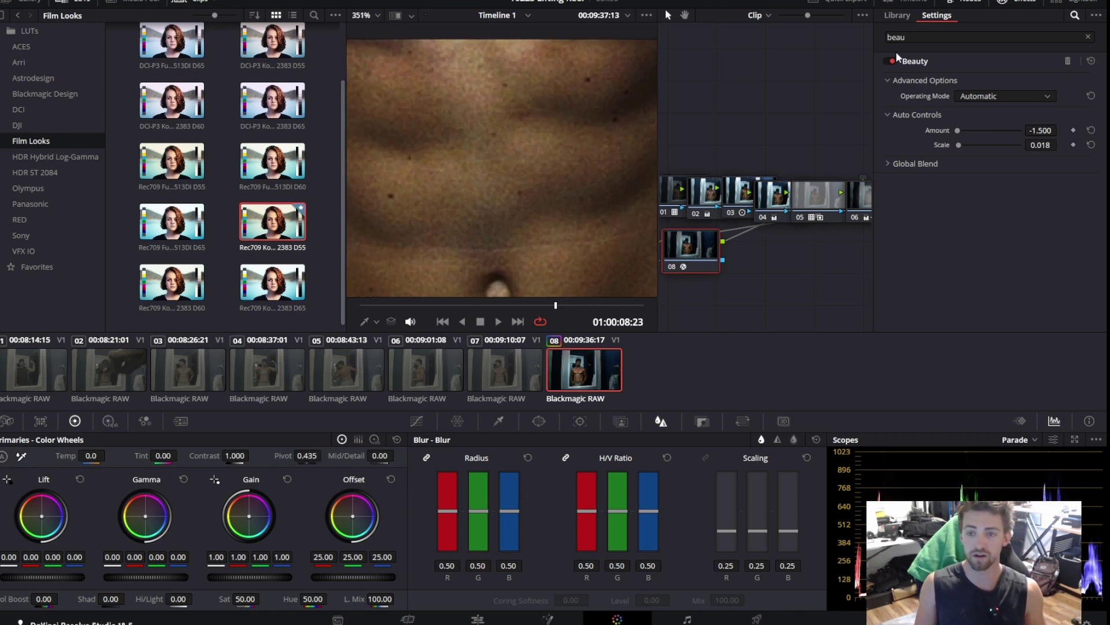
# Add corrector node 09 and connect it beside node 08.
pyautogui.click(1009, 3)
pyautogui.rightClick(778, 262)
pyautogui.moveTo(917, 279)
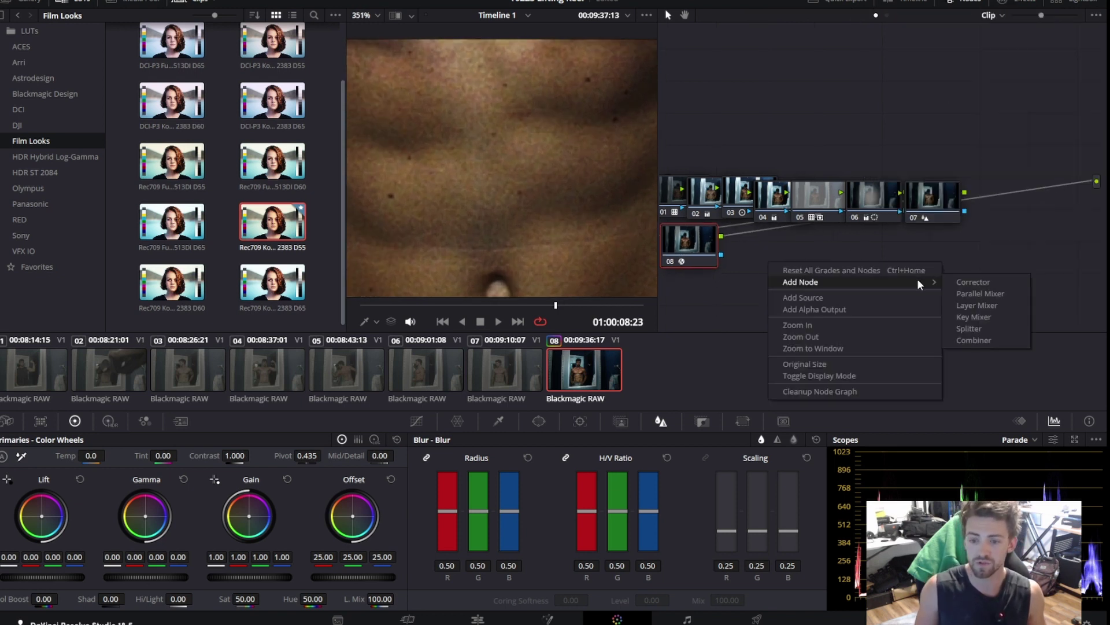
pyautogui.click(984, 281)
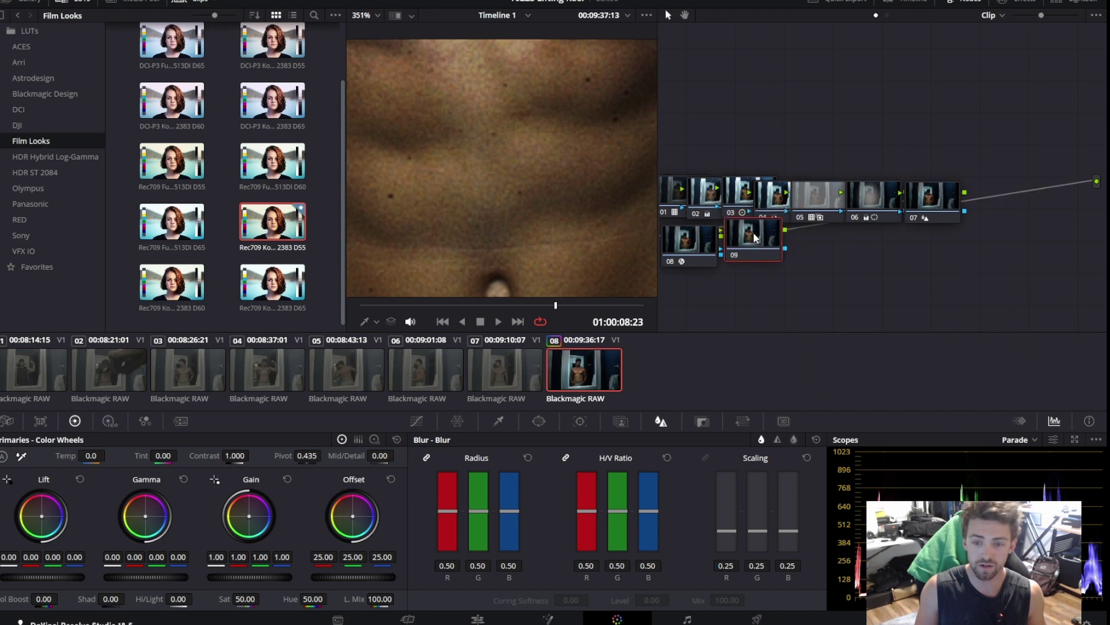
pyautogui.moveTo(753, 233); pyautogui.dragTo(733, 235)
# Give node 09 Temporal NR over 2 frames, temporal threshold 18.0 and spatial threshold 5.2.
pyautogui.click(144, 421)
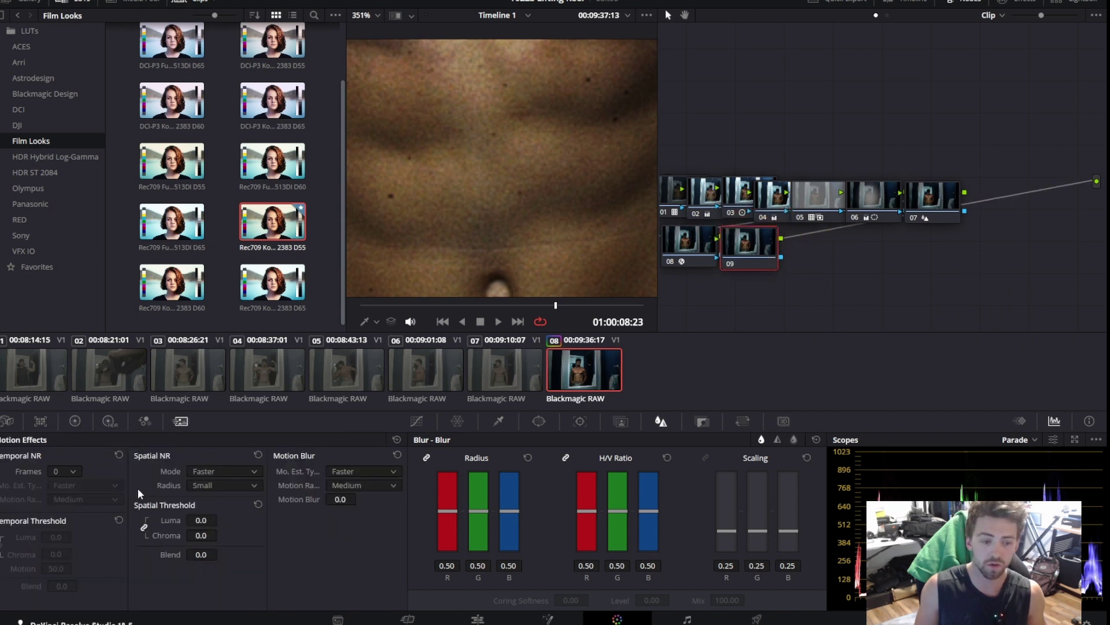
pyautogui.click(67, 470)
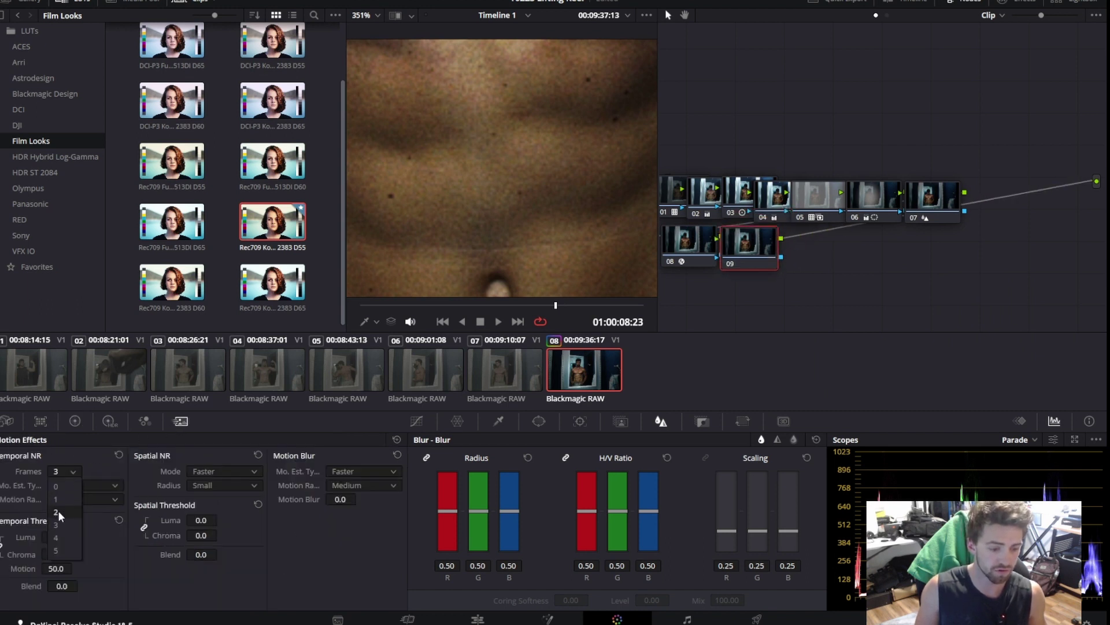
pyautogui.click(57, 510)
pyautogui.moveTo(56, 537); pyautogui.dragTo(76, 536)
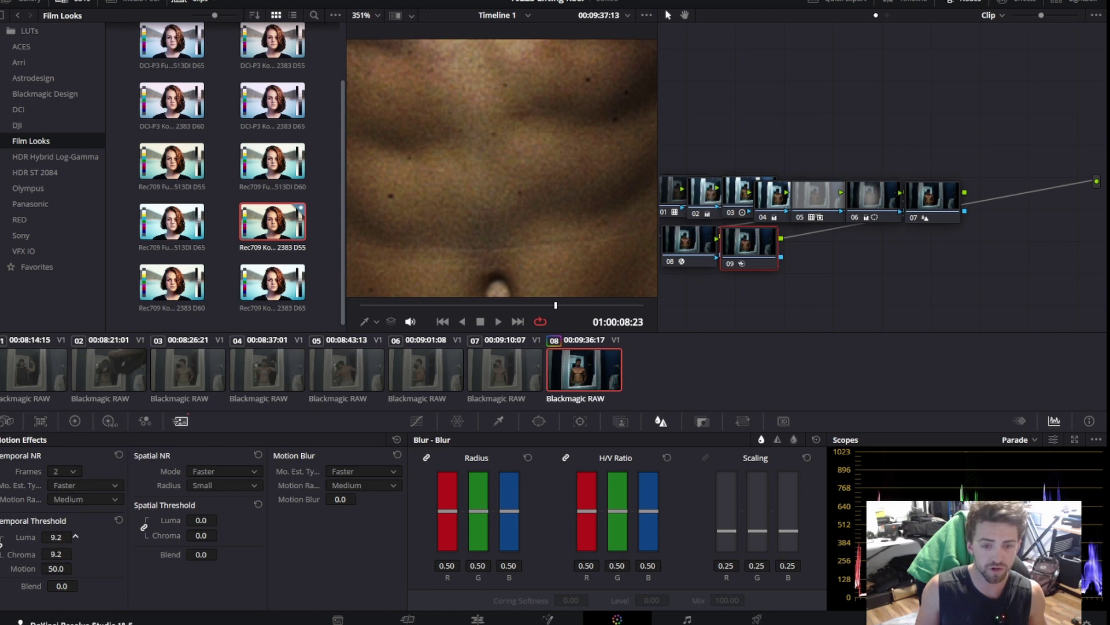
pyautogui.moveTo(75, 536); pyautogui.dragTo(75, 536)
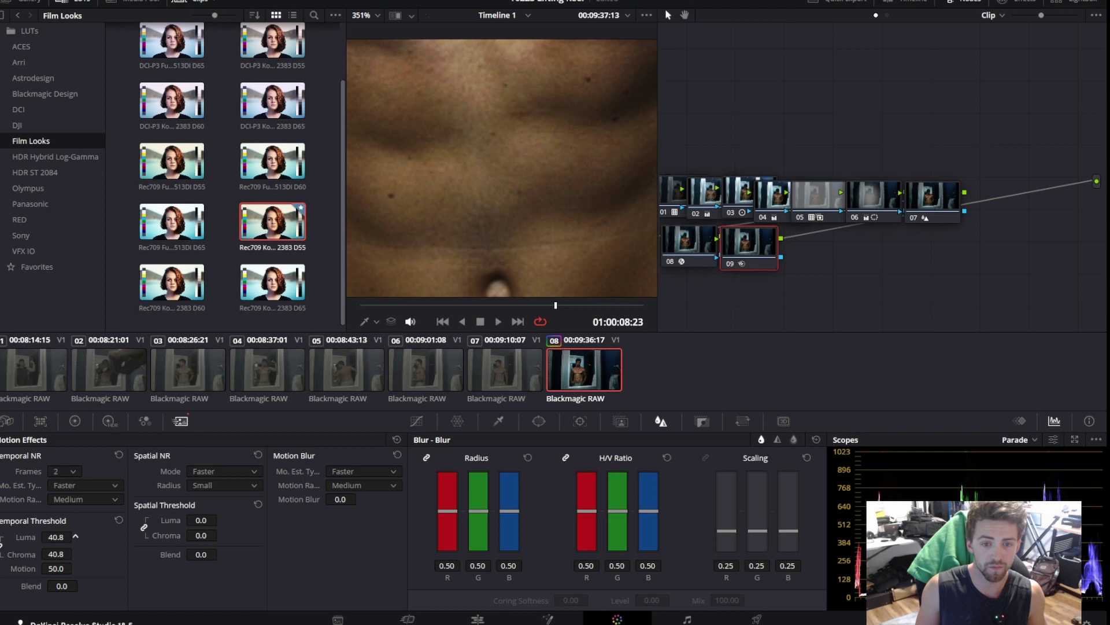
pyautogui.doubleClick(75, 537)
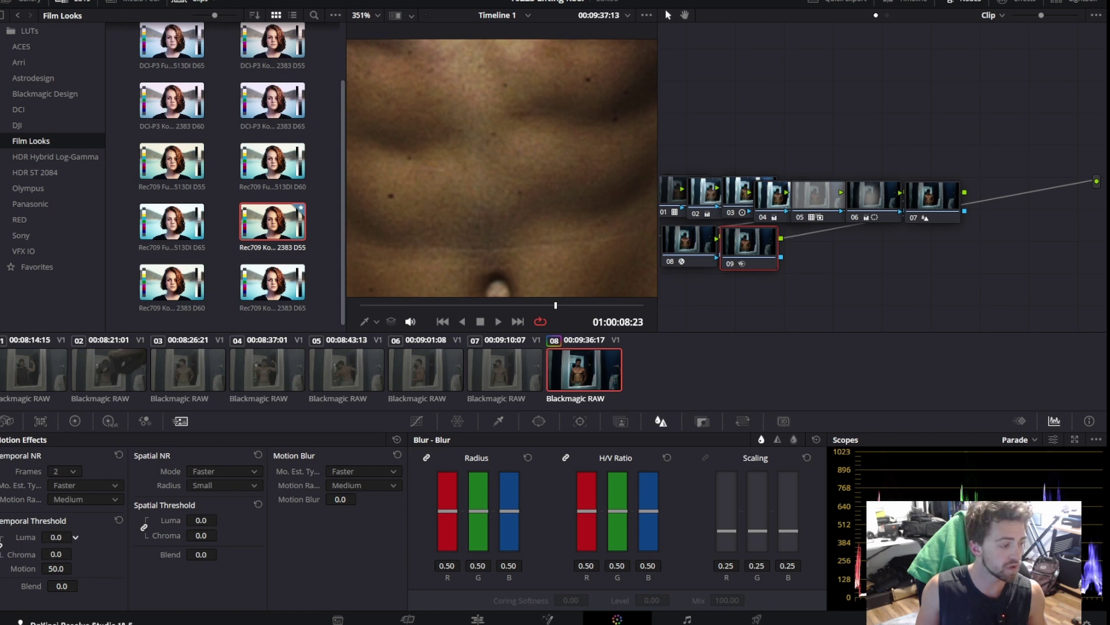
pyautogui.moveTo(75, 537); pyautogui.dragTo(75, 537)
pyautogui.moveTo(220, 519); pyautogui.dragTo(220, 519)
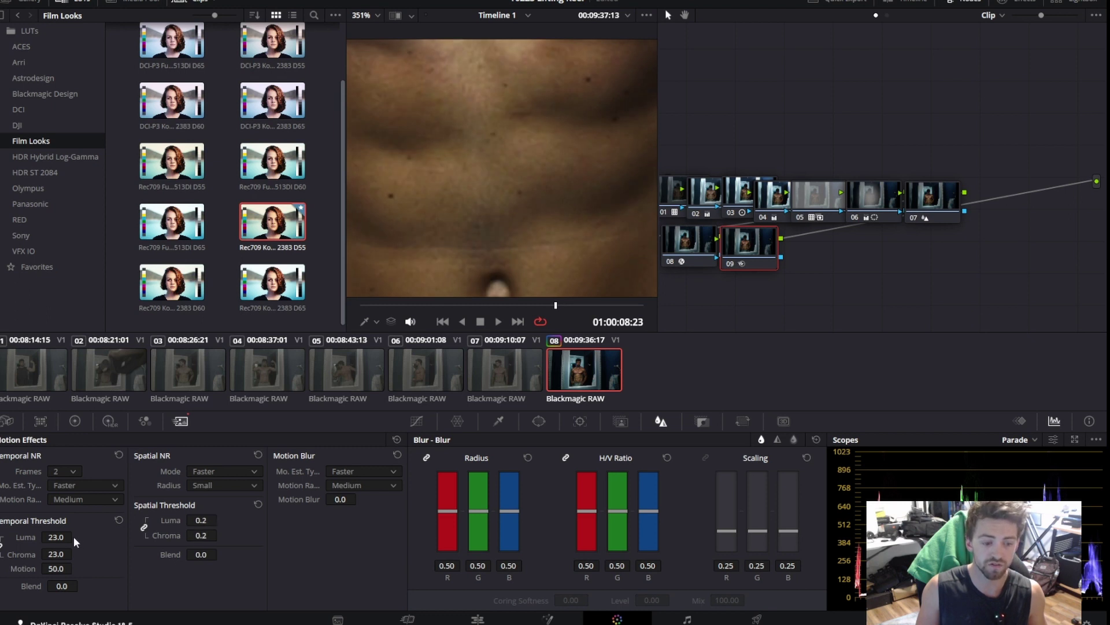
pyautogui.moveTo(75, 536); pyautogui.dragTo(76, 537)
pyautogui.moveTo(220, 519); pyautogui.dragTo(221, 520)
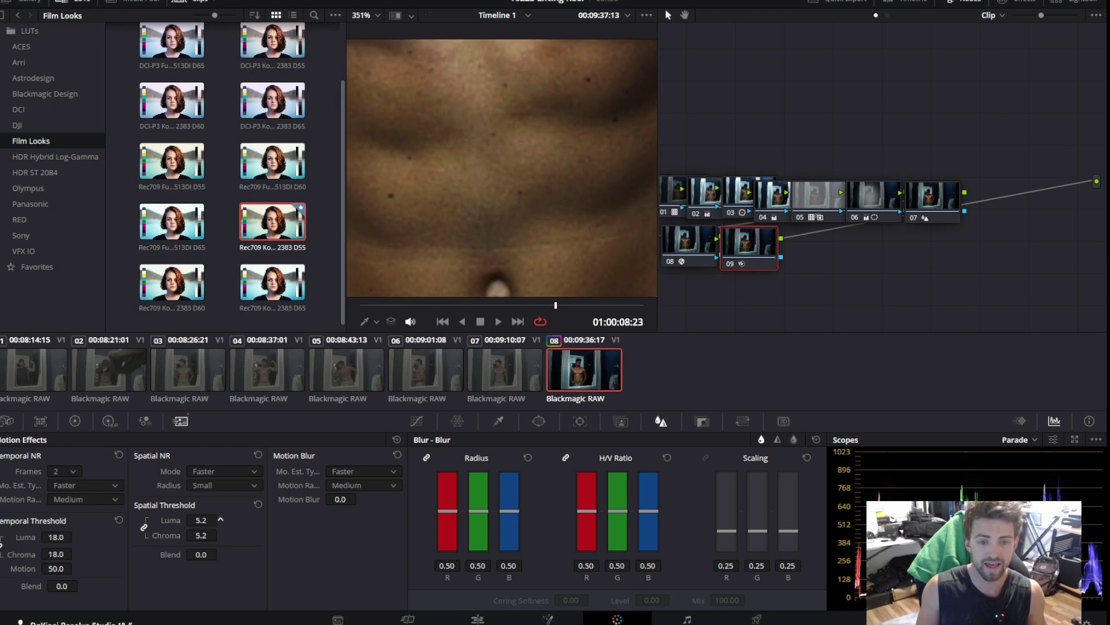
# Toggle node 09 to compare, refining temporal threshold to 14.8 and spatial threshold to 5.2.
pyautogui.hotkey('ctrl', 'd')
pyautogui.hotkey('shift', 'z')
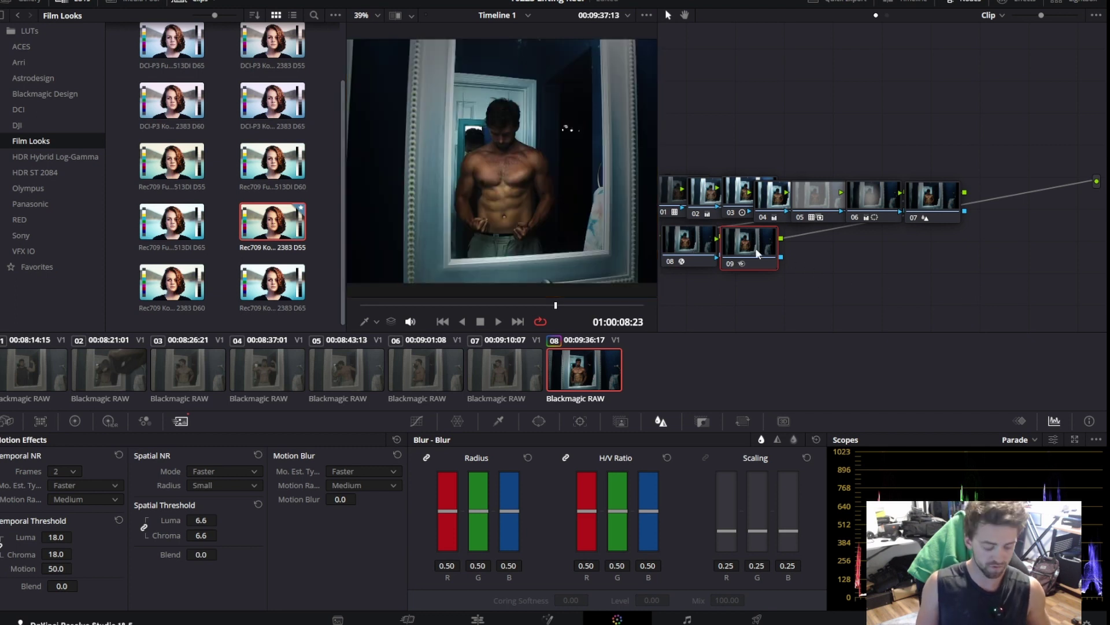
pyautogui.hotkey('ctrl', 'd')
pyautogui.scroll(6, 534, 262)
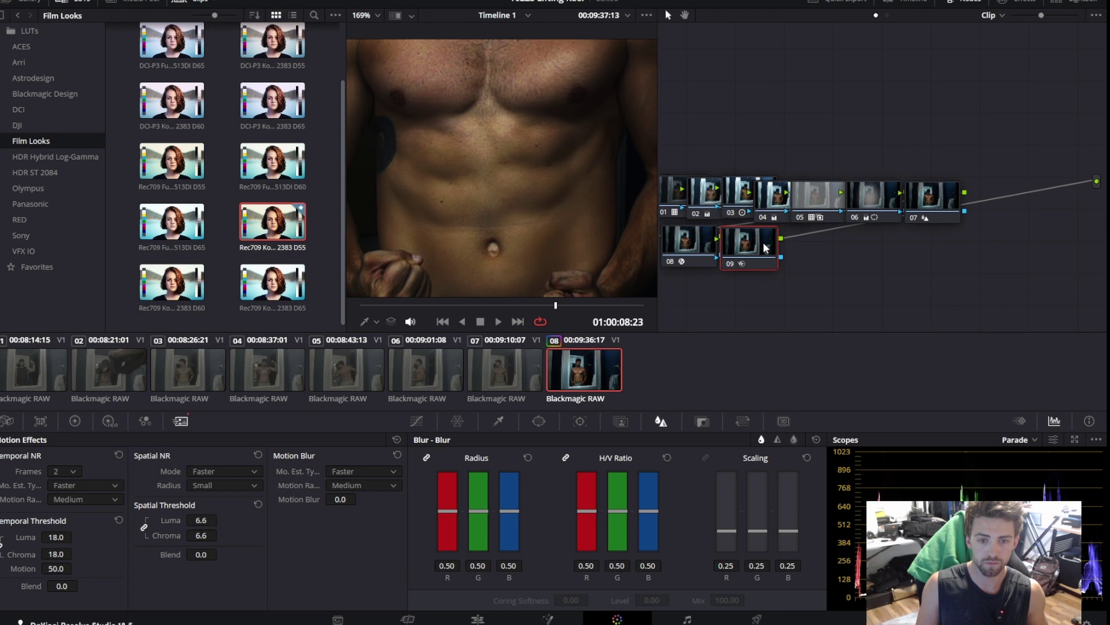
pyautogui.hotkey('ctrl', 'd')
pyautogui.hotkey('ctrl', 'd')
pyautogui.scroll(-4, 529, 208)
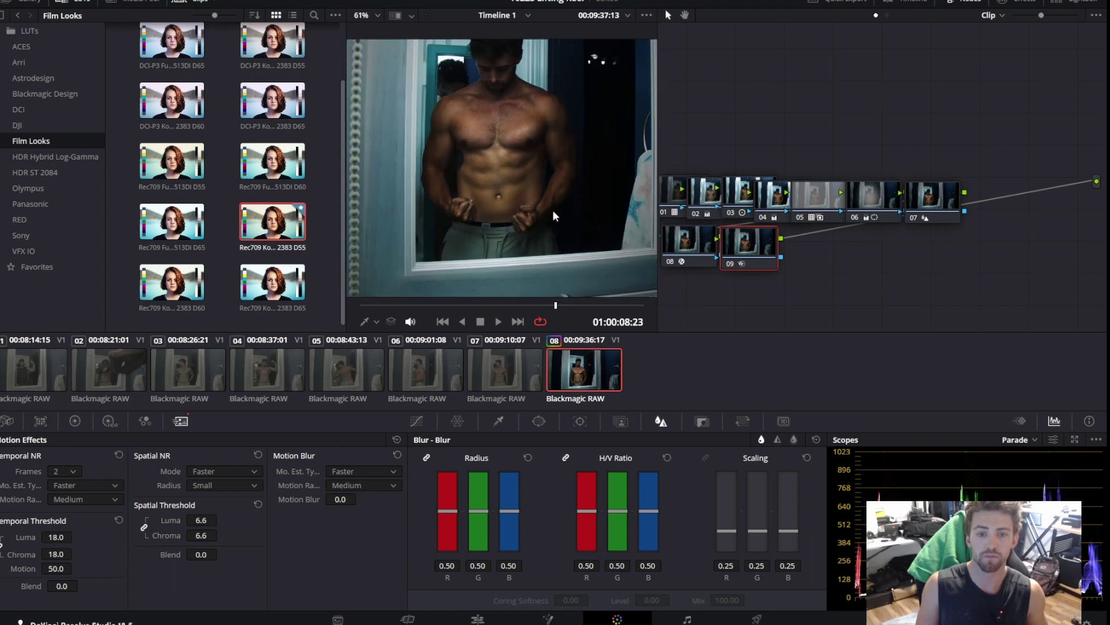
pyautogui.scroll(3, 531, 213)
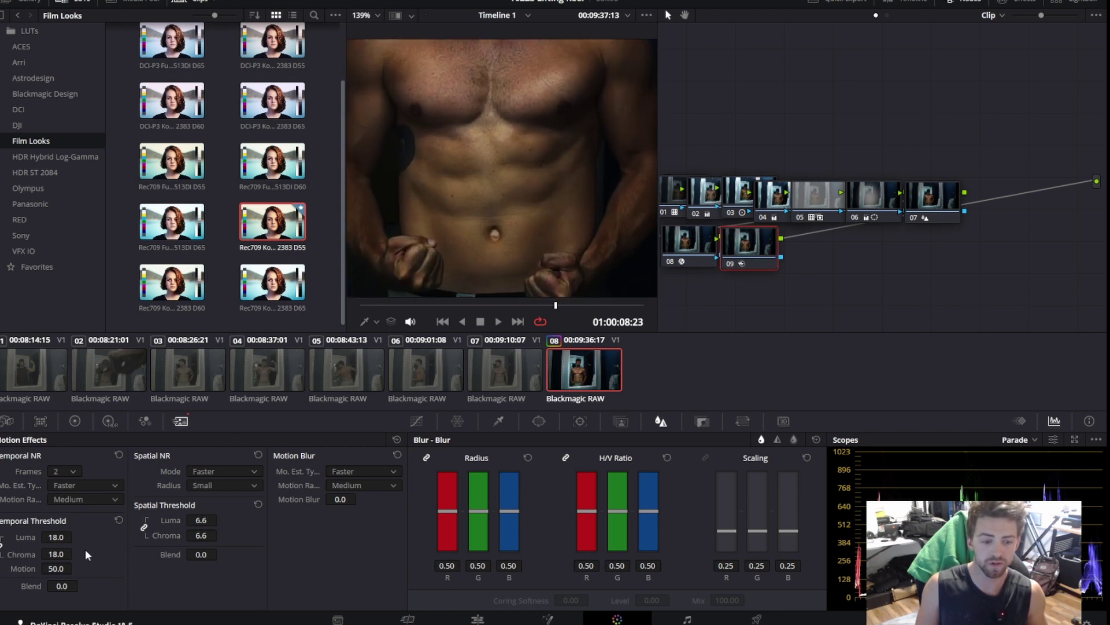
pyautogui.moveTo(56, 537)
pyautogui.mouseDown()
pyautogui.moveTo(43, 536)
pyautogui.moveTo(65, 537)
pyautogui.mouseUp()
pyautogui.moveTo(202, 520); pyautogui.dragTo(191, 520)
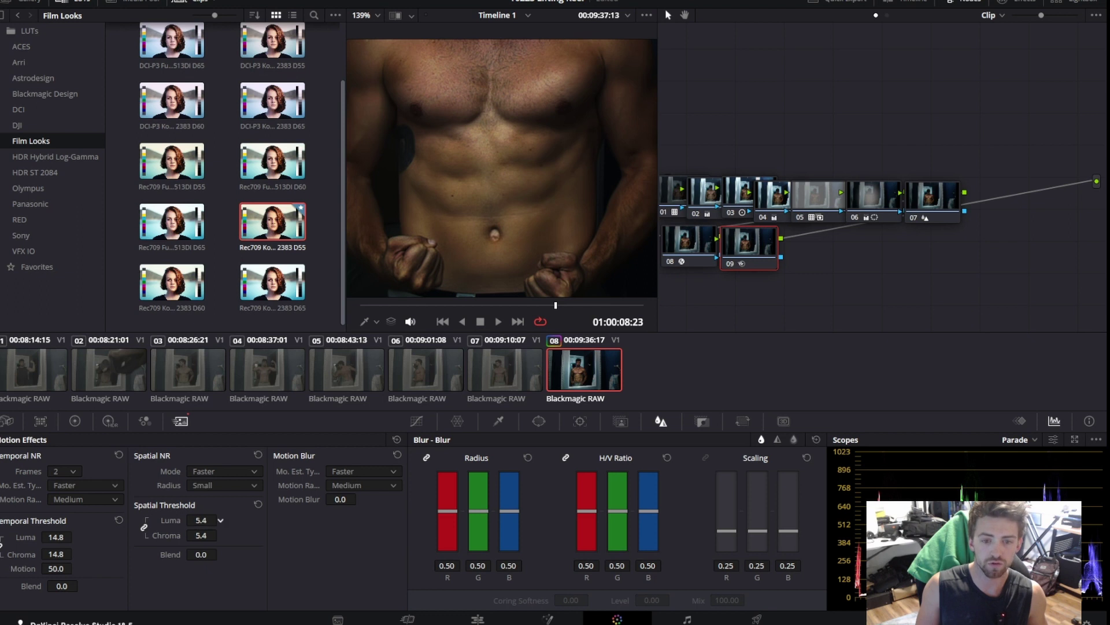
pyautogui.hotkey('ctrl', 'd')
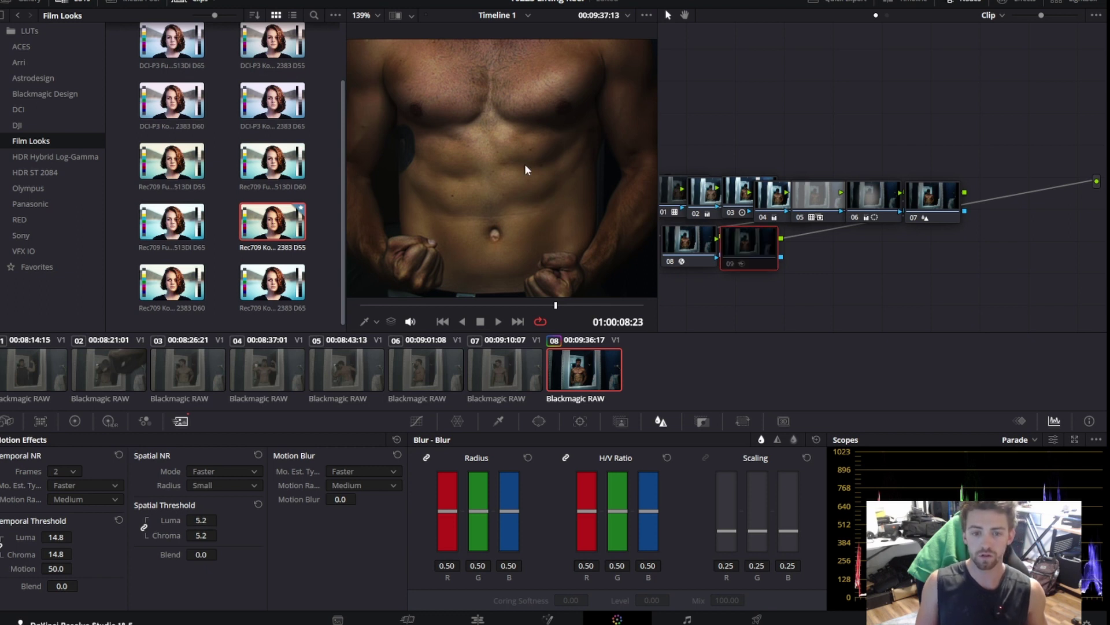
# Re-enable node 09's noise reduction and tuck the node right beside node 08.
pyautogui.scroll(-6, 526, 168)
pyautogui.hotkey('ctrl', 'd')
pyautogui.moveTo(761, 250); pyautogui.dragTo(721, 266)
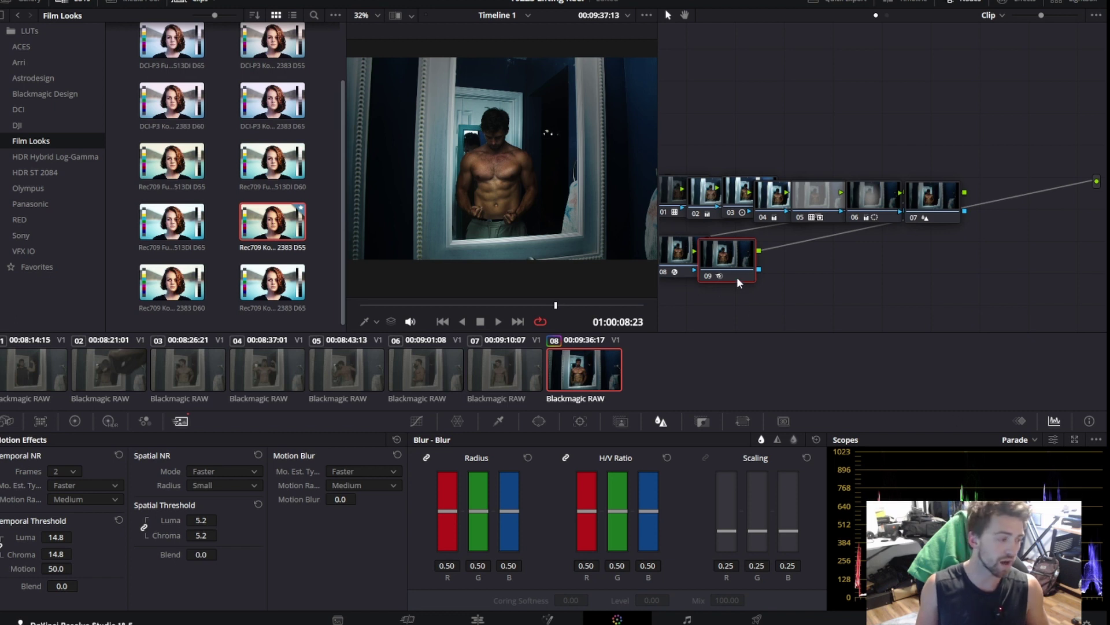
pyautogui.click(827, 181)
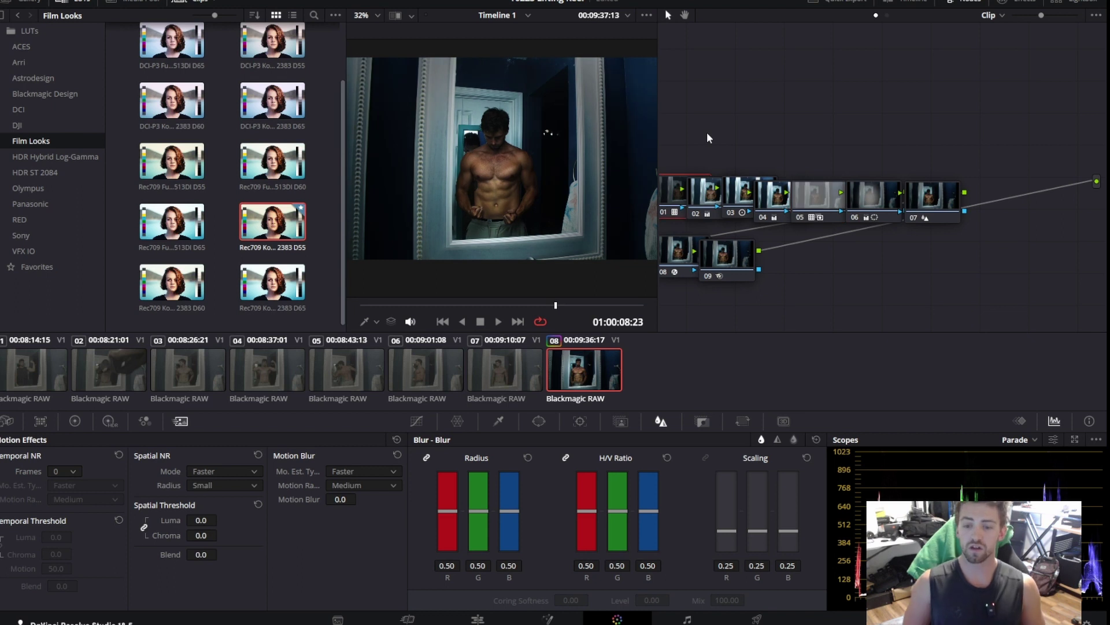